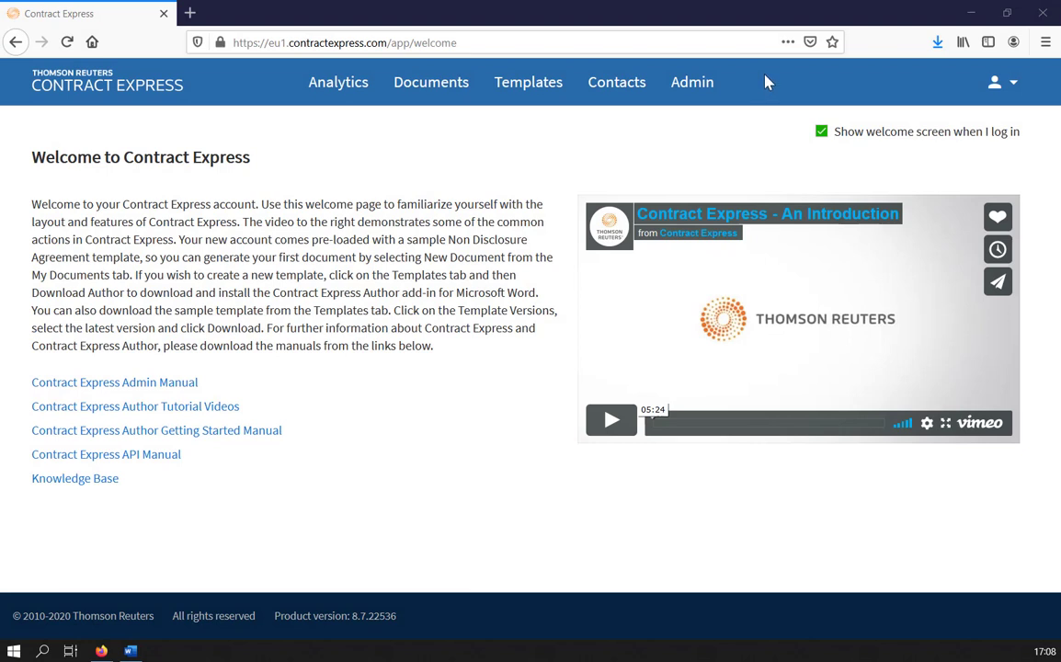
Step: Enable the Approvals feature in the admin settings and save the approval statuses with their default custom names
left_click(696, 82)
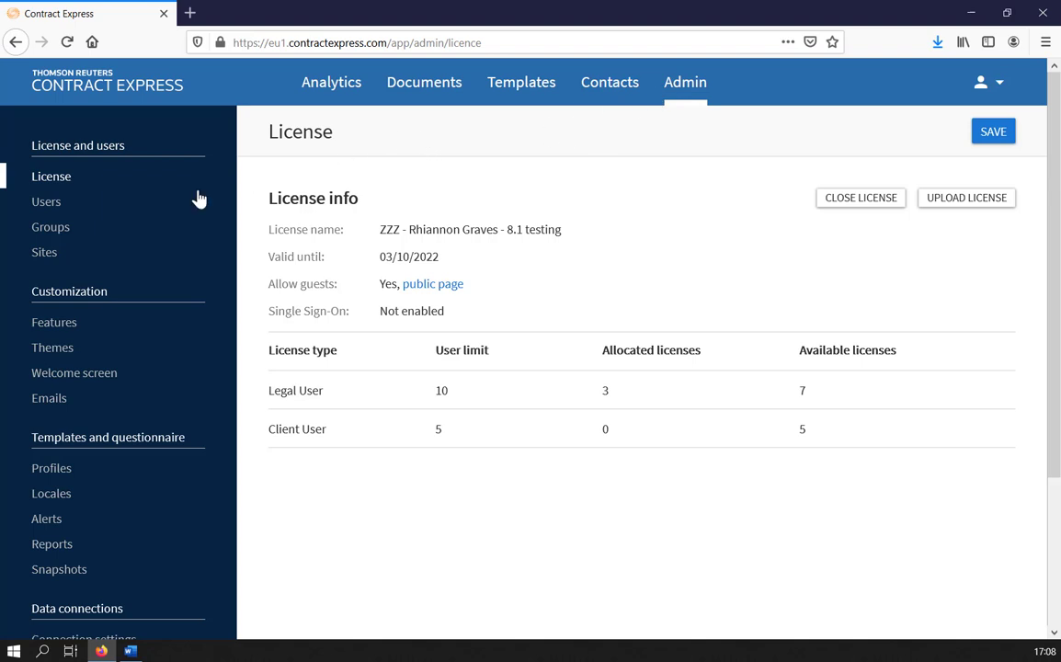
left_click(63, 333)
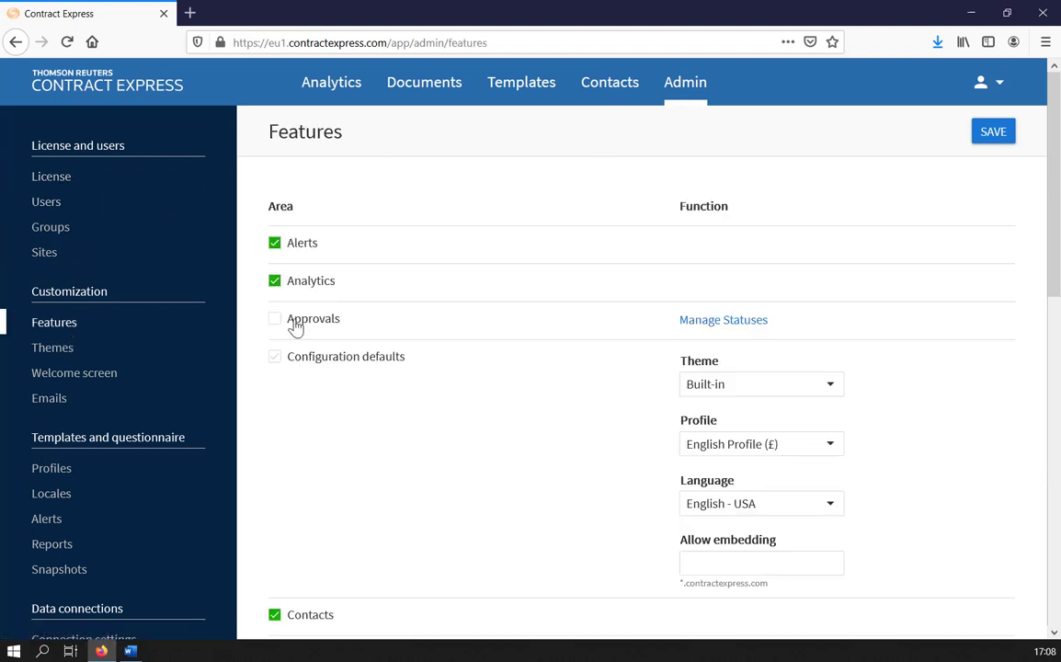
left_click(297, 326)
left_click(694, 321)
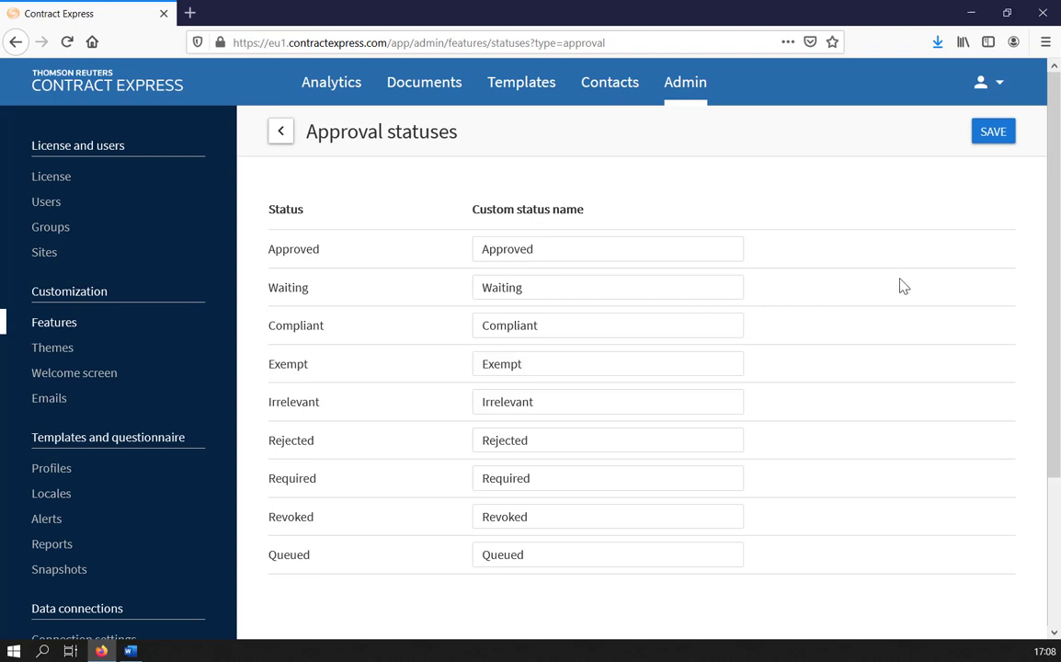
left_click(990, 135)
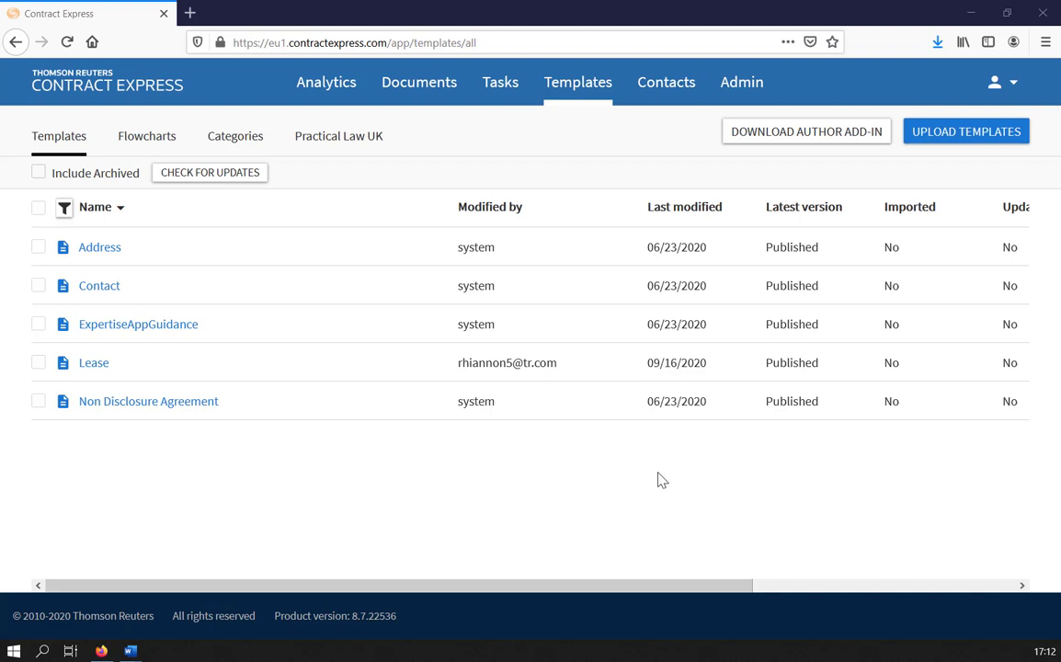
Step: Add an approval step titled "Sales Approval" to the Non Disclosure Agreement template
left_click(207, 408)
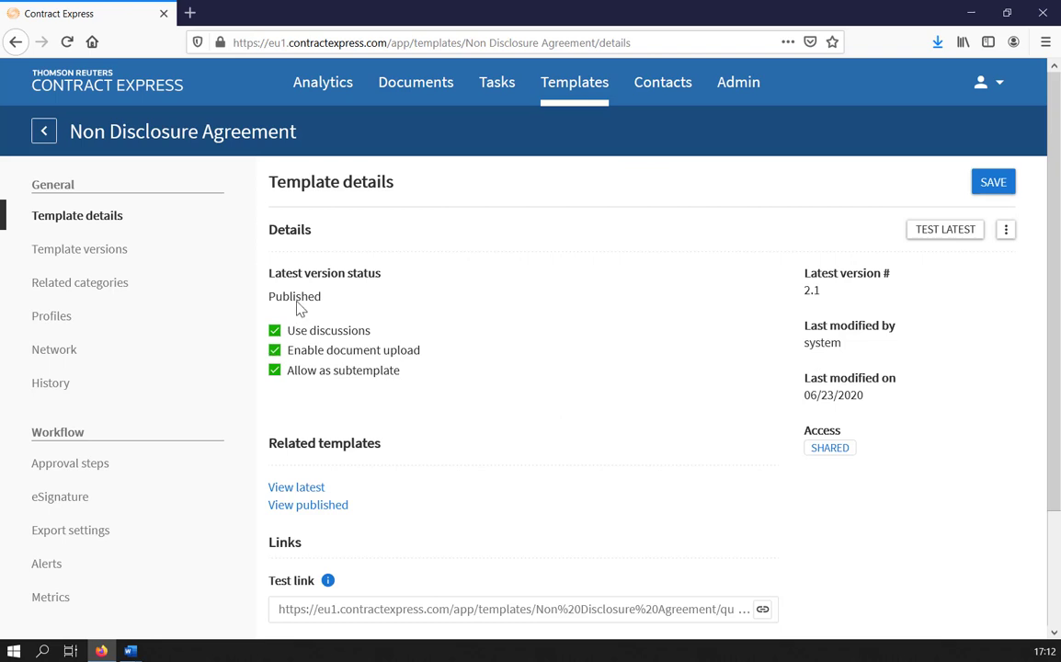
left_click(104, 472)
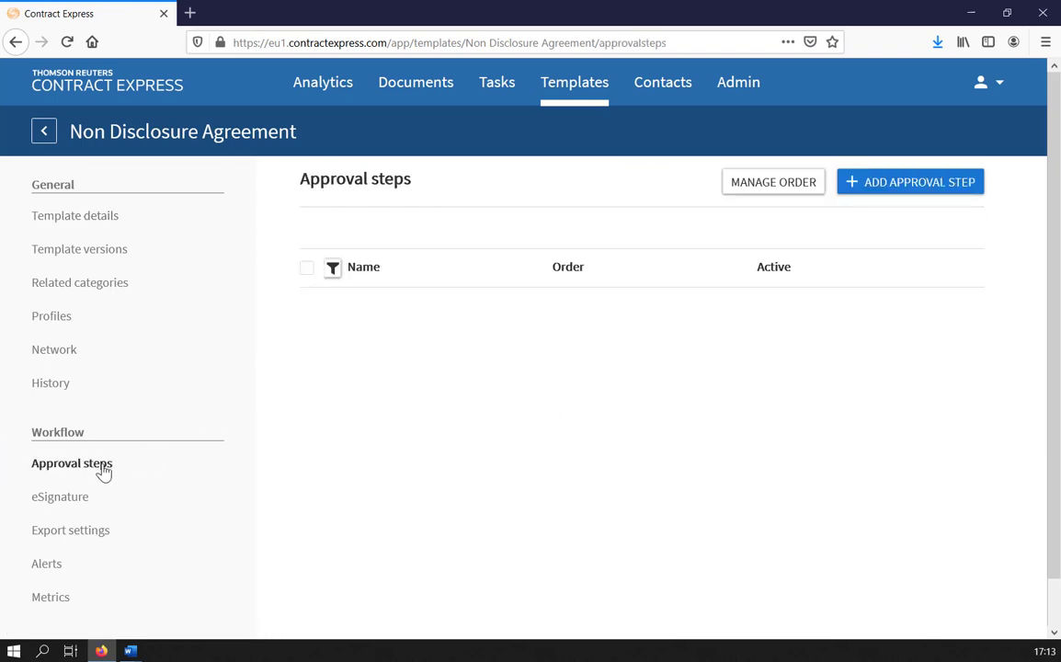
left_click(884, 187)
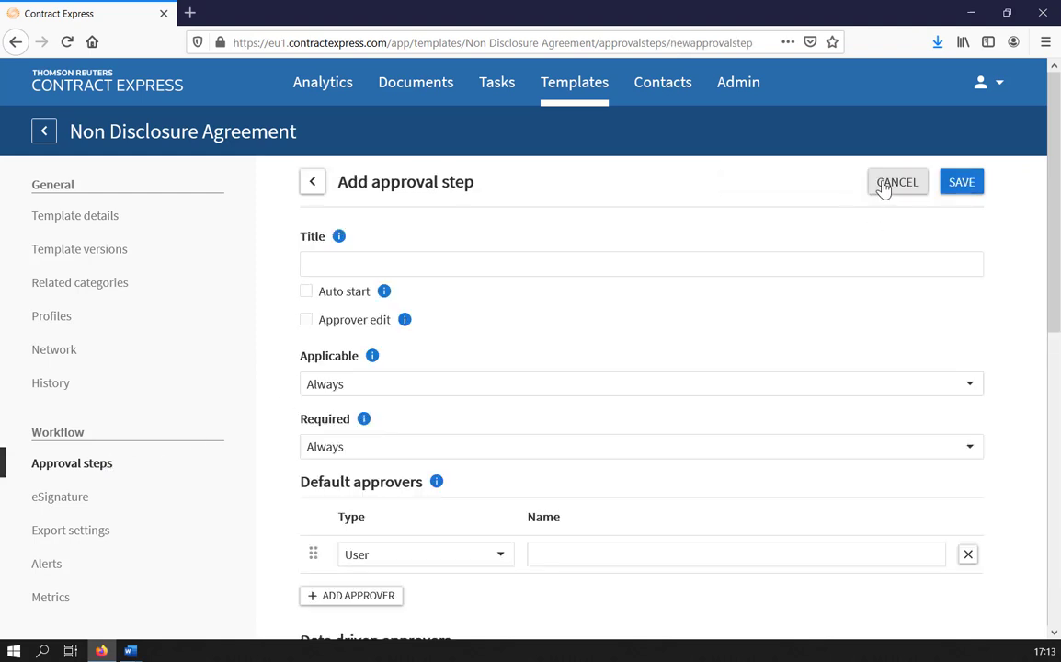
left_click(713, 267)
type("Sales")
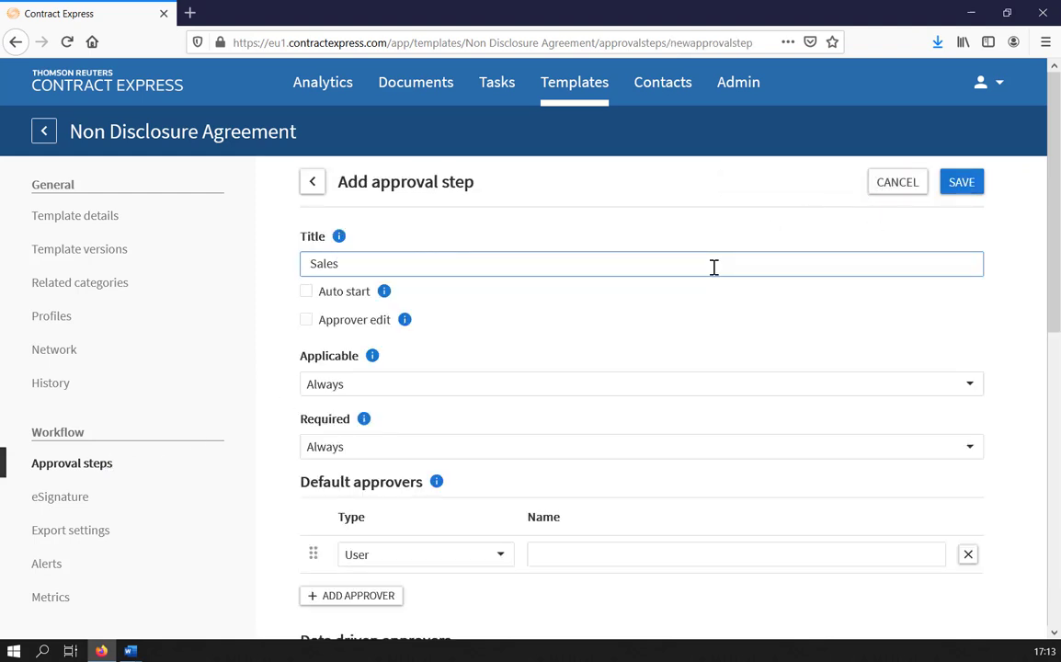
type(" Approval")
Step: Enable Approver edit for the approval step, leaving Auto start off
left_click(312, 299)
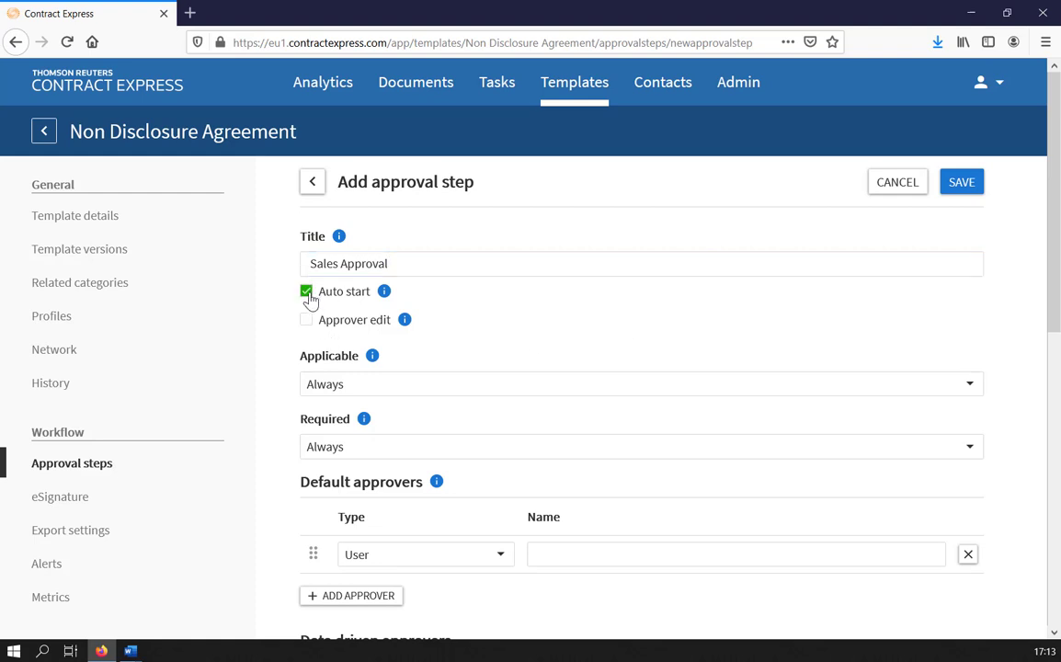
left_click(313, 300)
left_click(308, 322)
Step: Make the step's applicability dependent on a rule with the condition CorbodaCompany = Europe
scroll(398, 370, "down", 1)
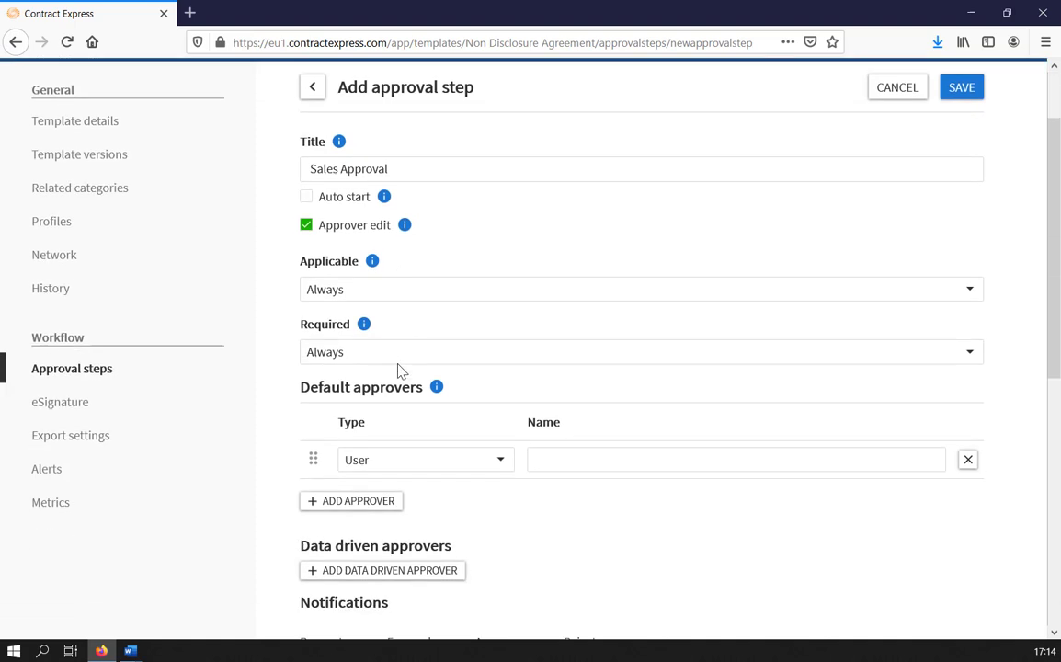
left_click(416, 294)
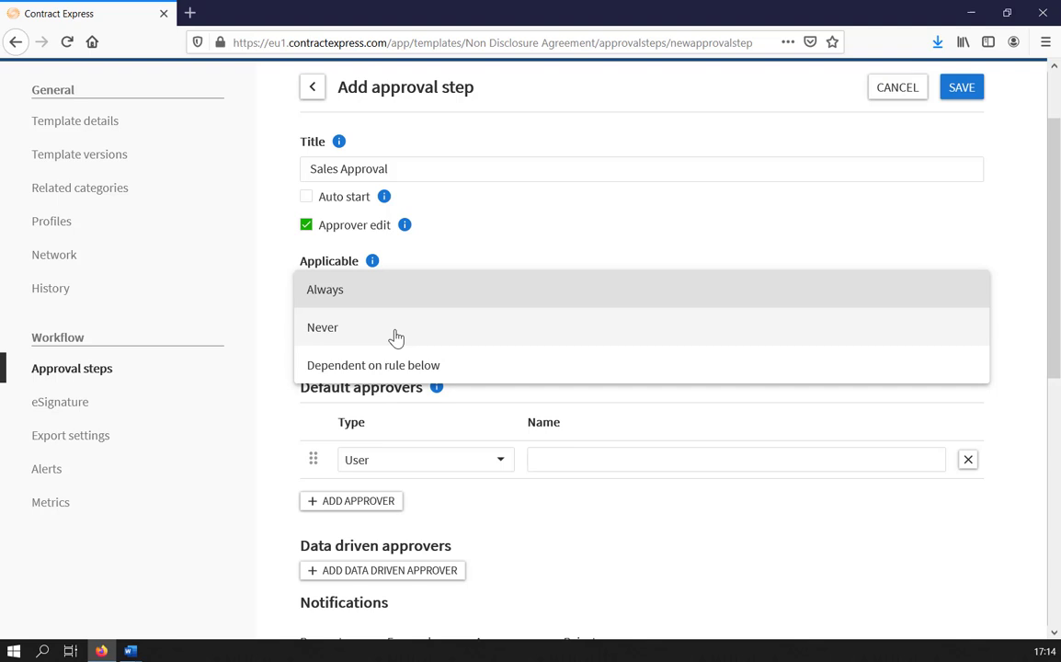
left_click(460, 371)
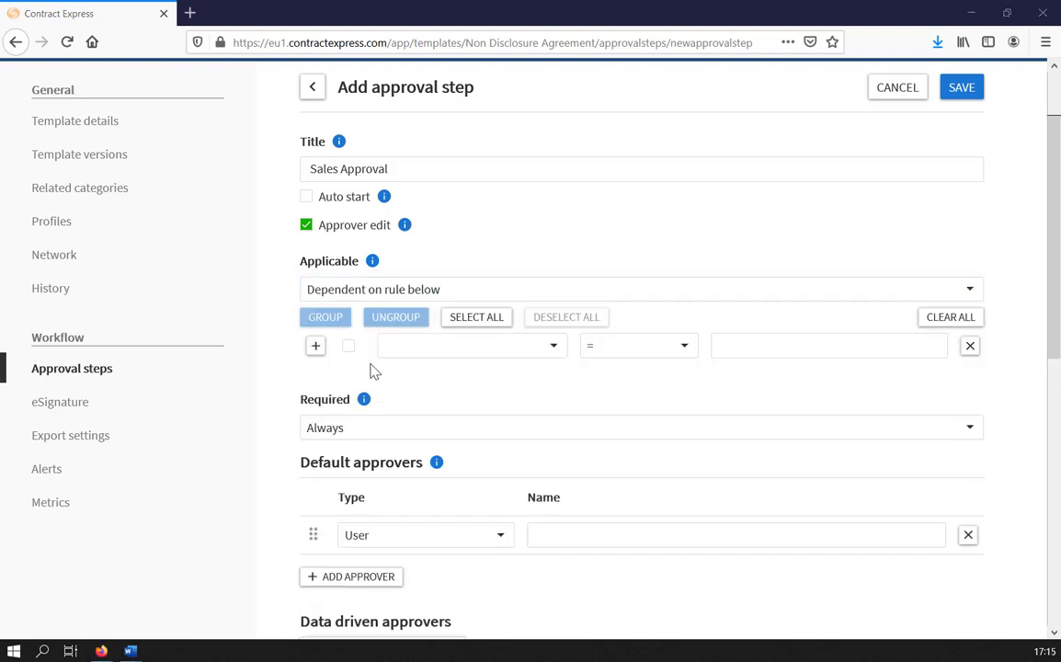
left_click(436, 345)
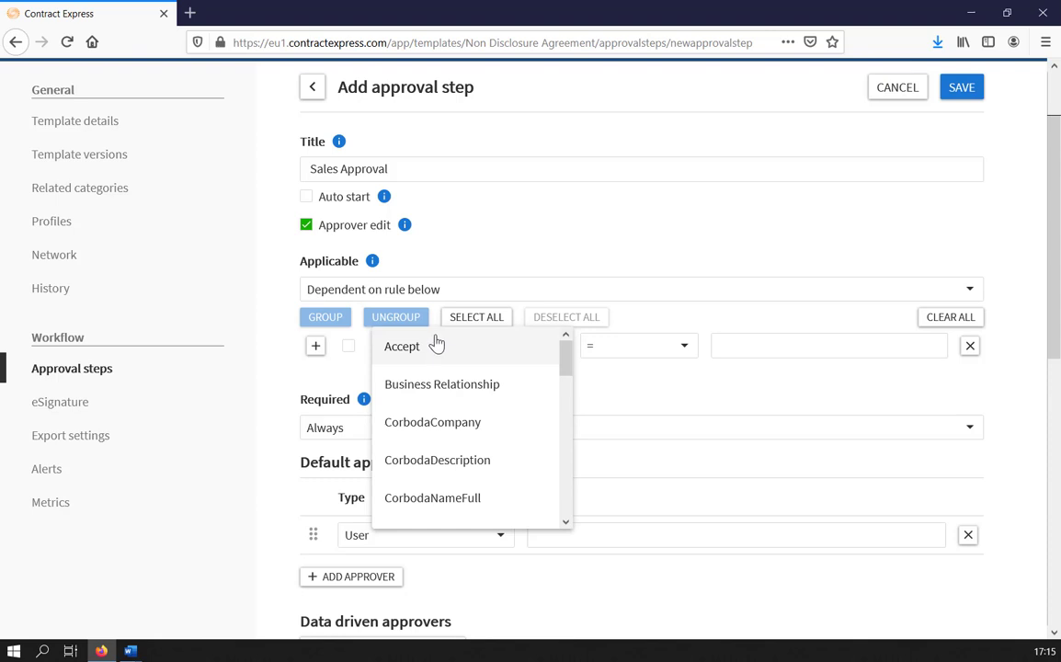
left_click(465, 439)
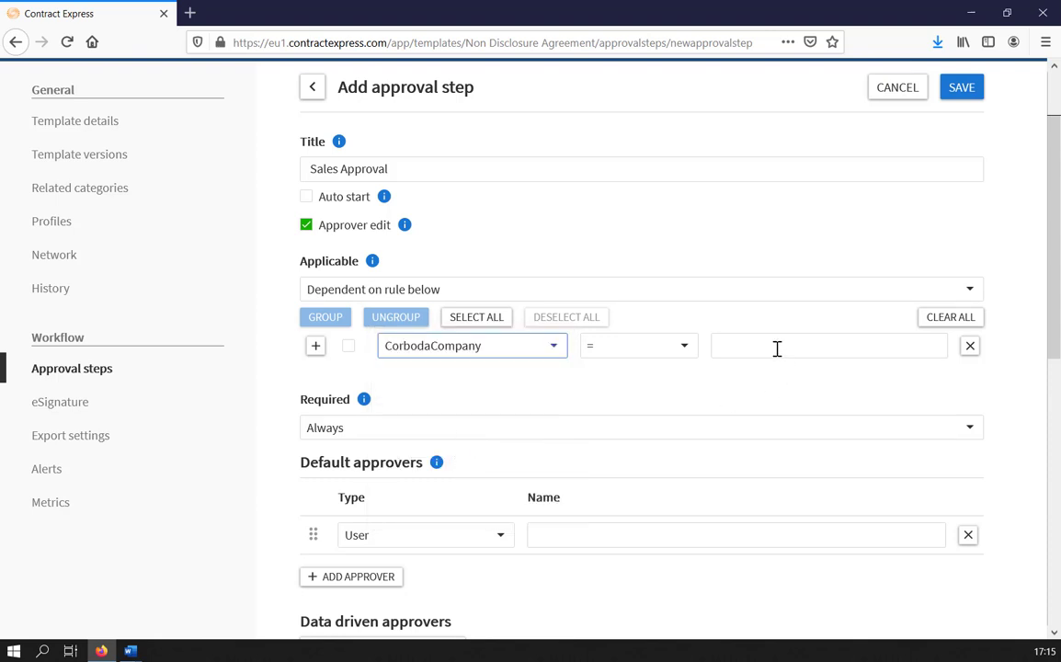
left_click(676, 356)
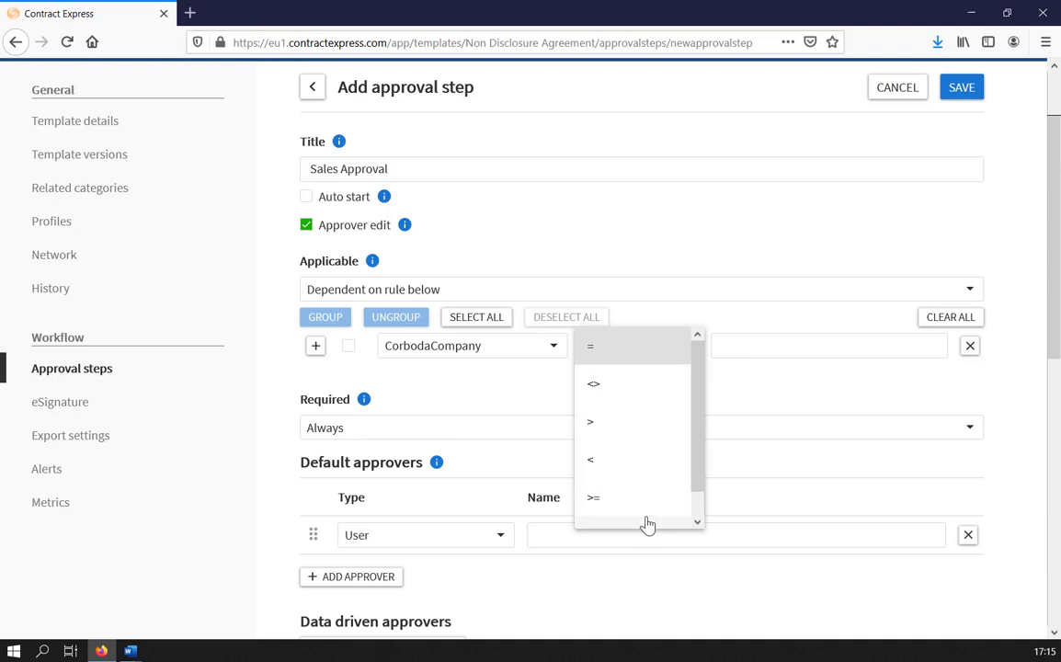
left_click(776, 356)
left_click(776, 350)
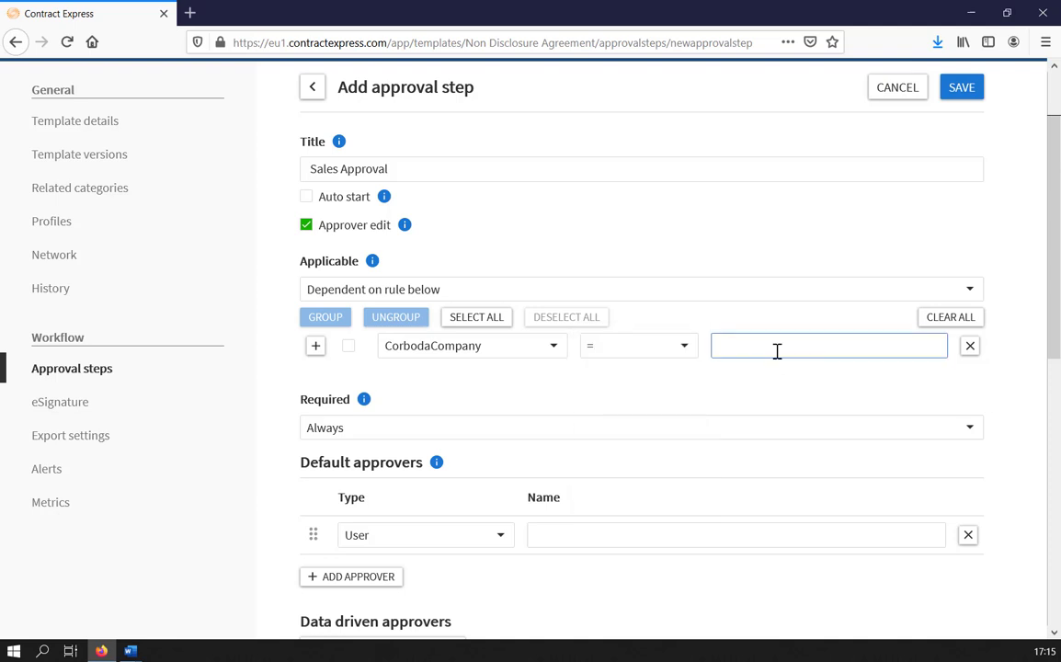
type("Europe")
Step: Add a second applicability condition, NDAPurposePreselect = Business Relationship, to the rule
left_click(315, 345)
left_click(471, 422)
scroll(475, 422, "down", 3)
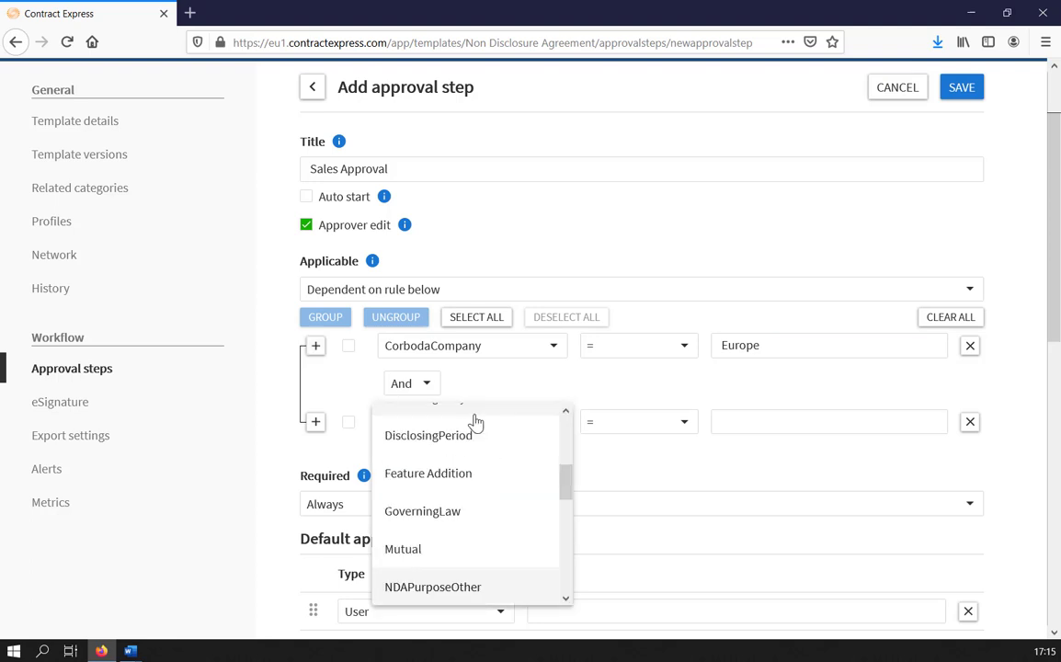
scroll(485, 433, "up", 1)
scroll(490, 435, "down", 3)
left_click(487, 436)
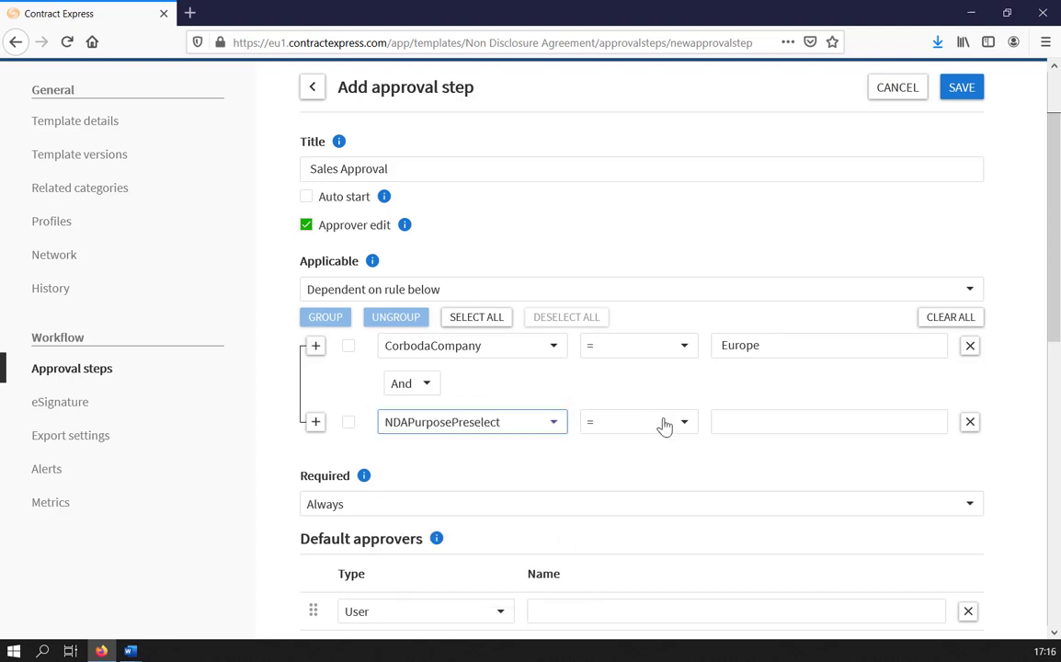
left_click(786, 415)
type("Business Relationsh")
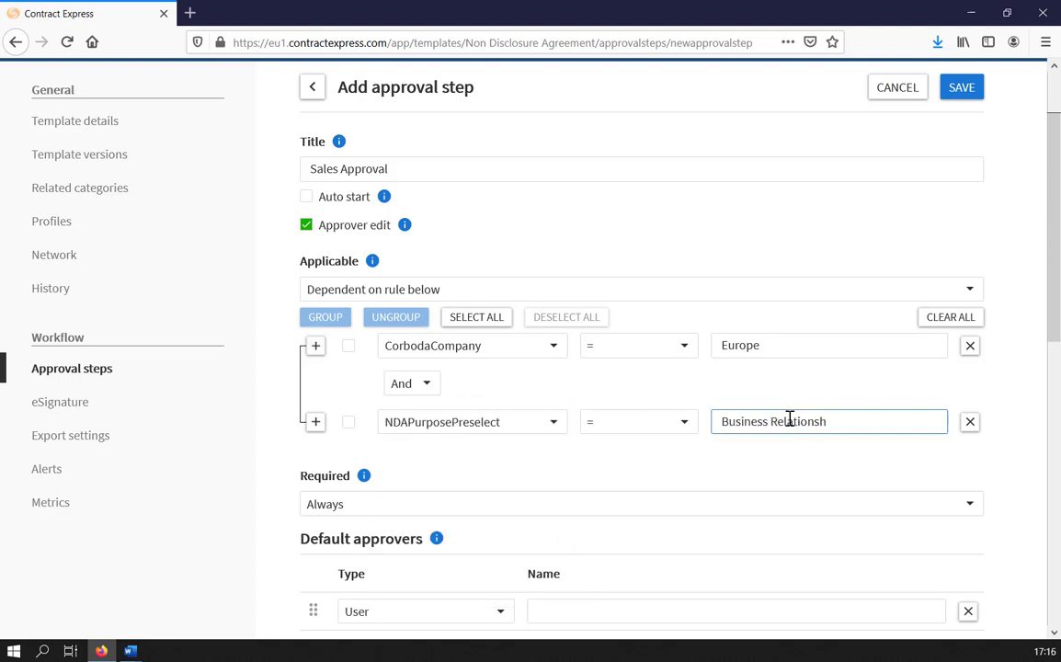
type("ip")
Step: Add a third applicability condition, DisclosingPeriod = one (1) year, to the rule
left_click(316, 421)
left_click(396, 501)
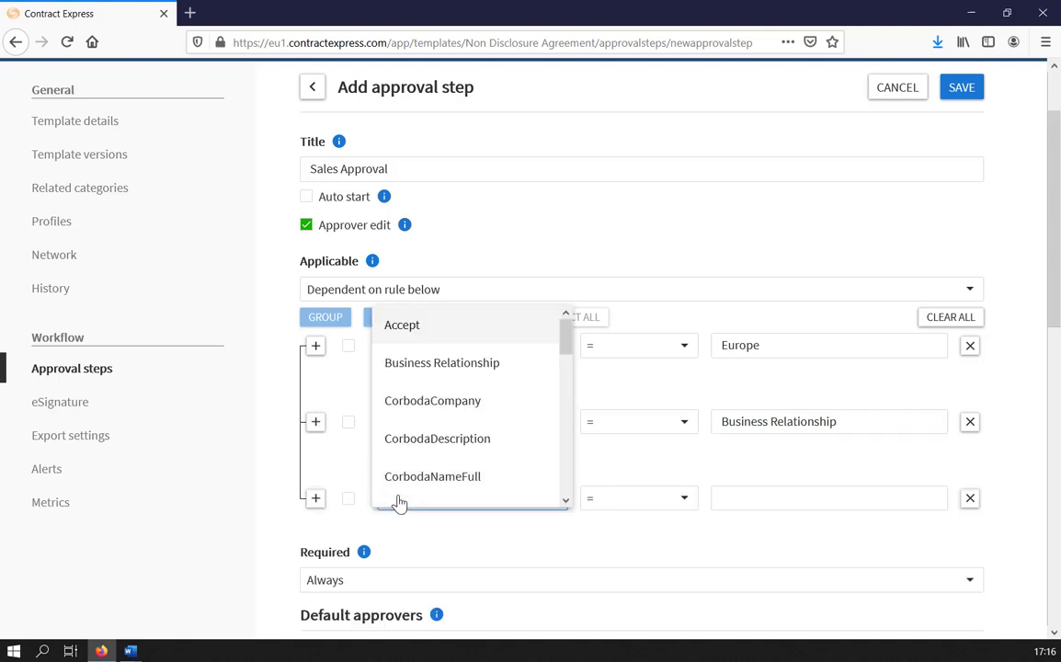
scroll(416, 480, "down", 1)
left_click(565, 501)
left_click(497, 487)
left_click(756, 499)
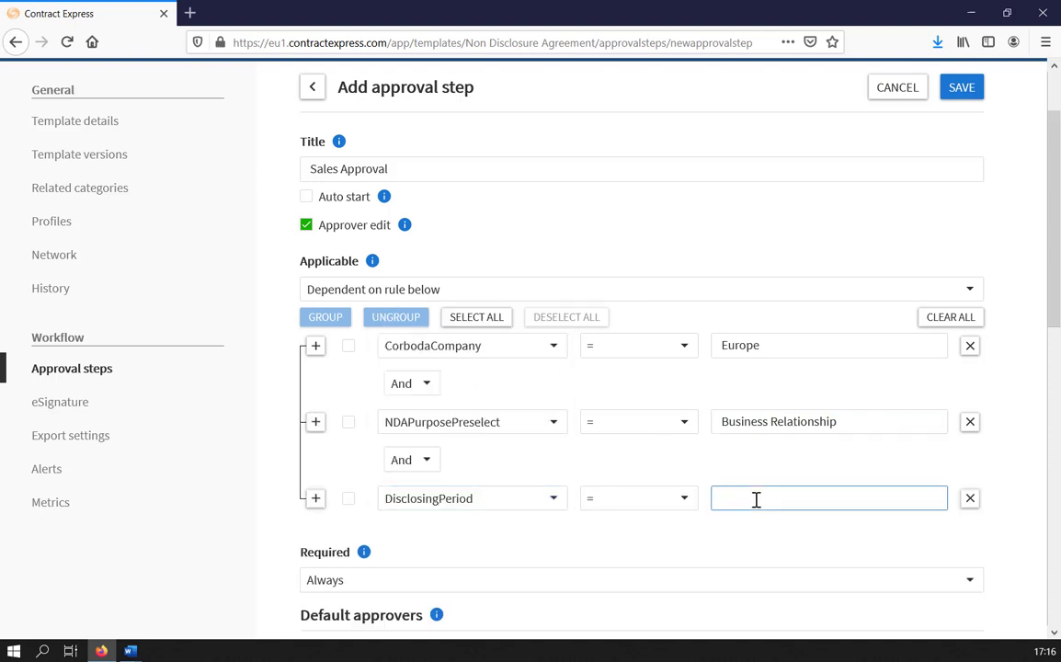
type("one (1) year")
Step: Group the NDAPurposePreselect and DisclosingPeriod conditions and join them with Or
left_click(350, 424)
left_click(348, 498)
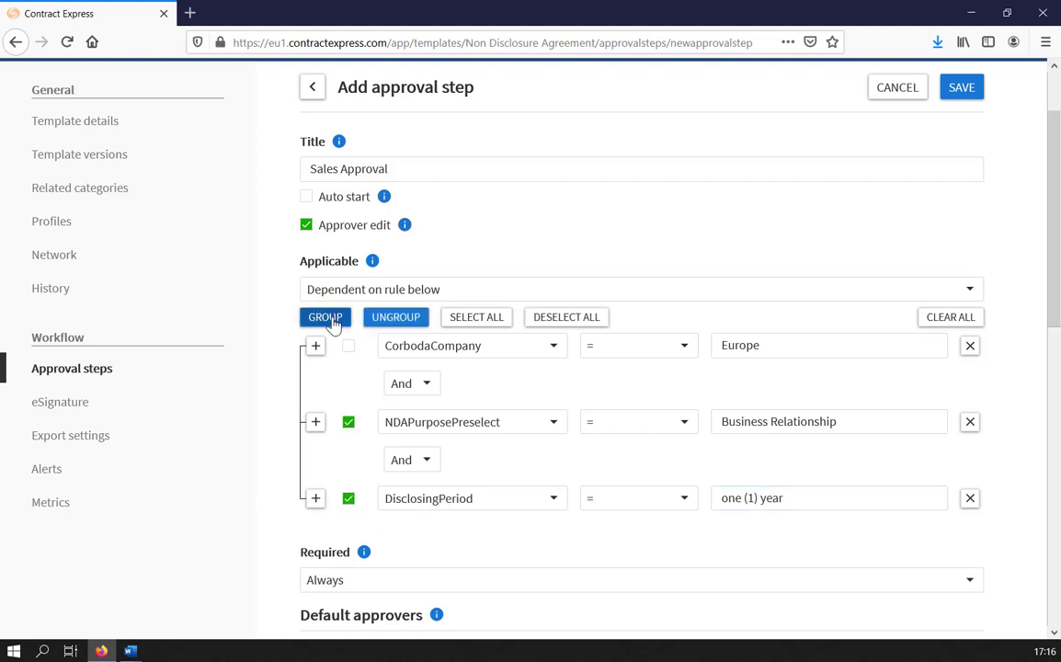
left_click(332, 319)
left_click(429, 459)
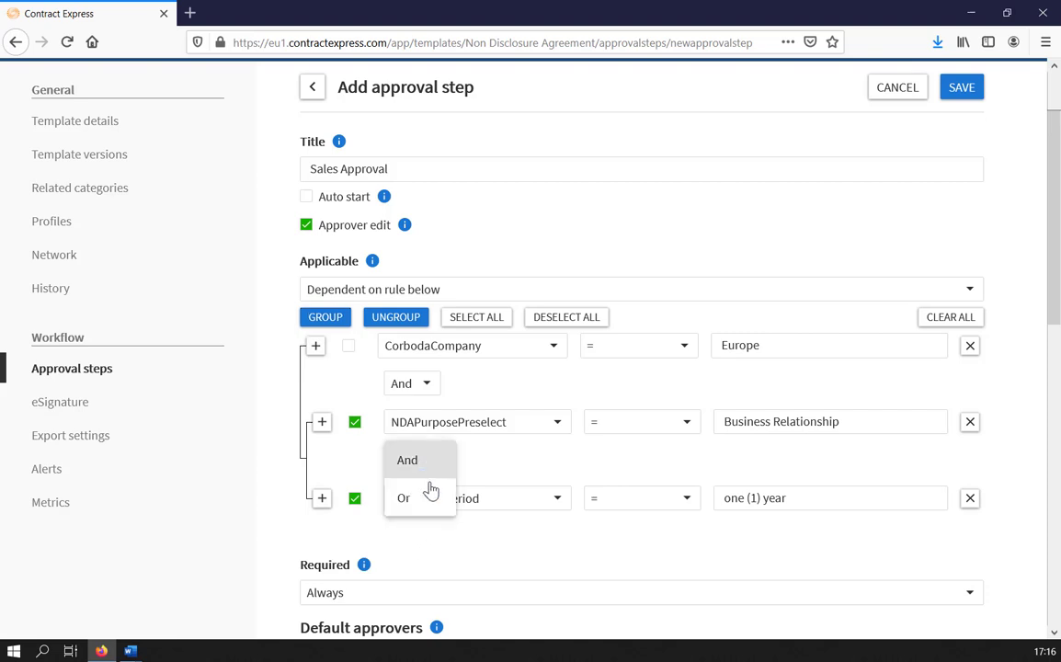
left_click(434, 498)
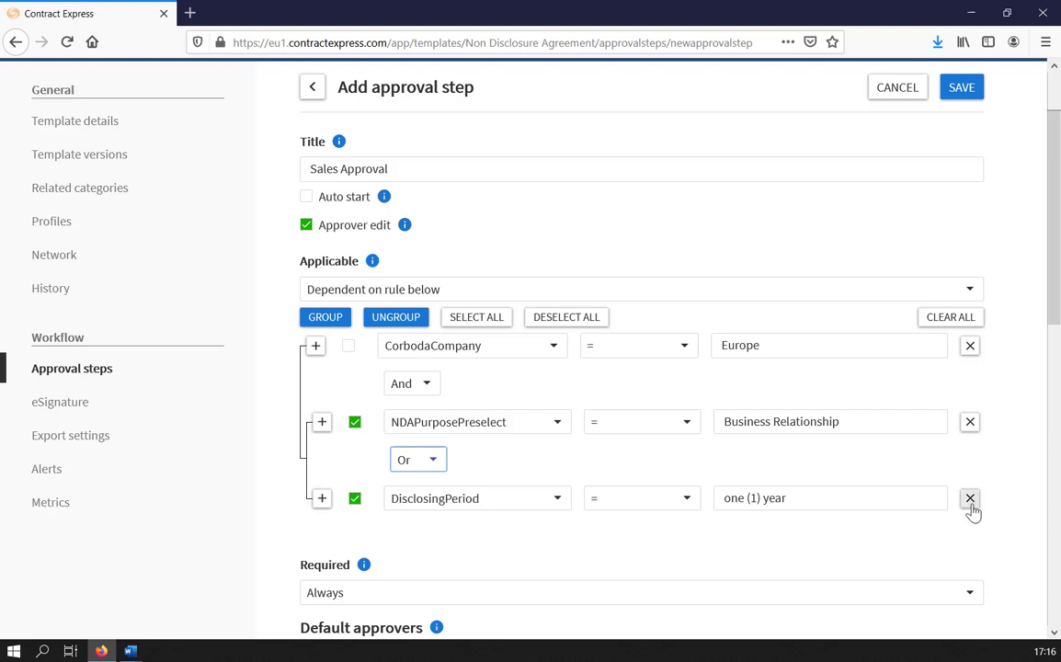
Step: Make the Required setting dependent on a rule with the condition DisclosingParty <> Outside party only
scroll(856, 547, "down", 3)
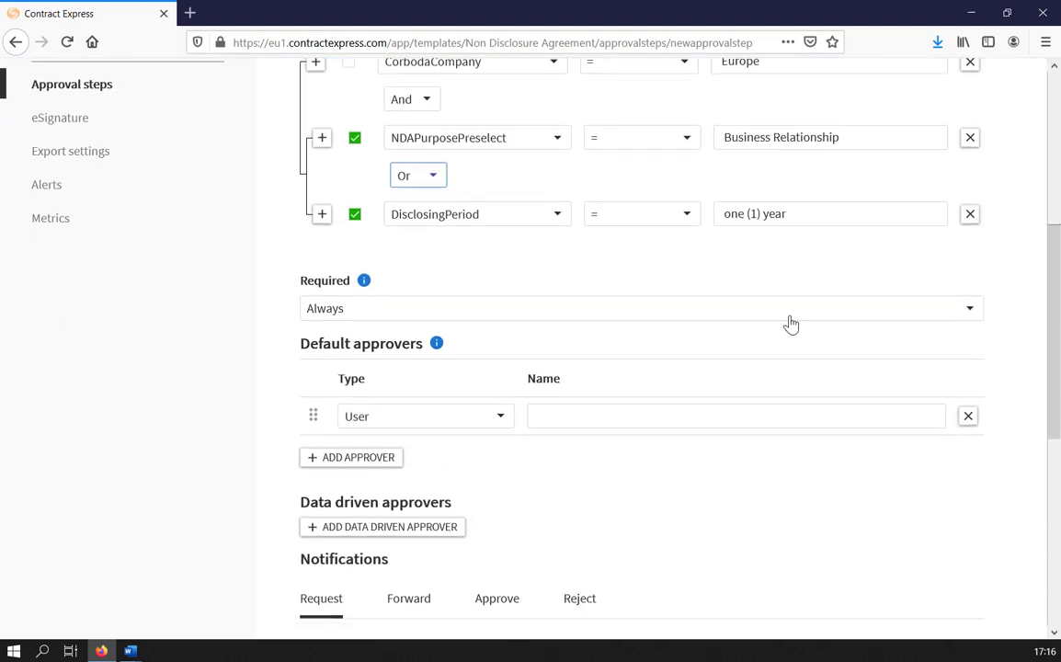
left_click(790, 321)
left_click(727, 383)
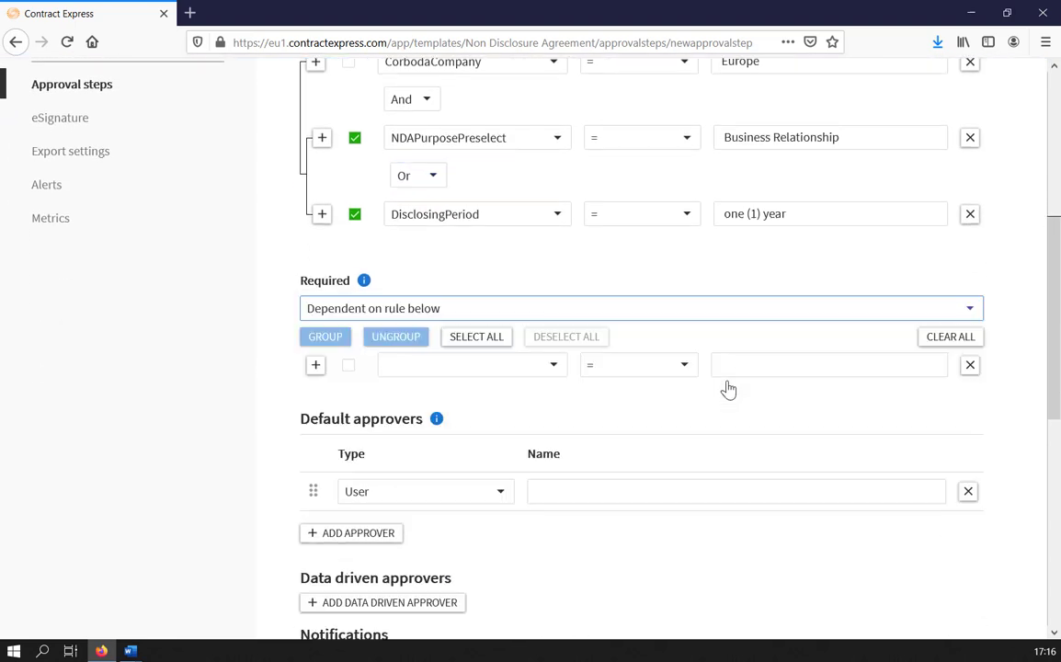
left_click(547, 367)
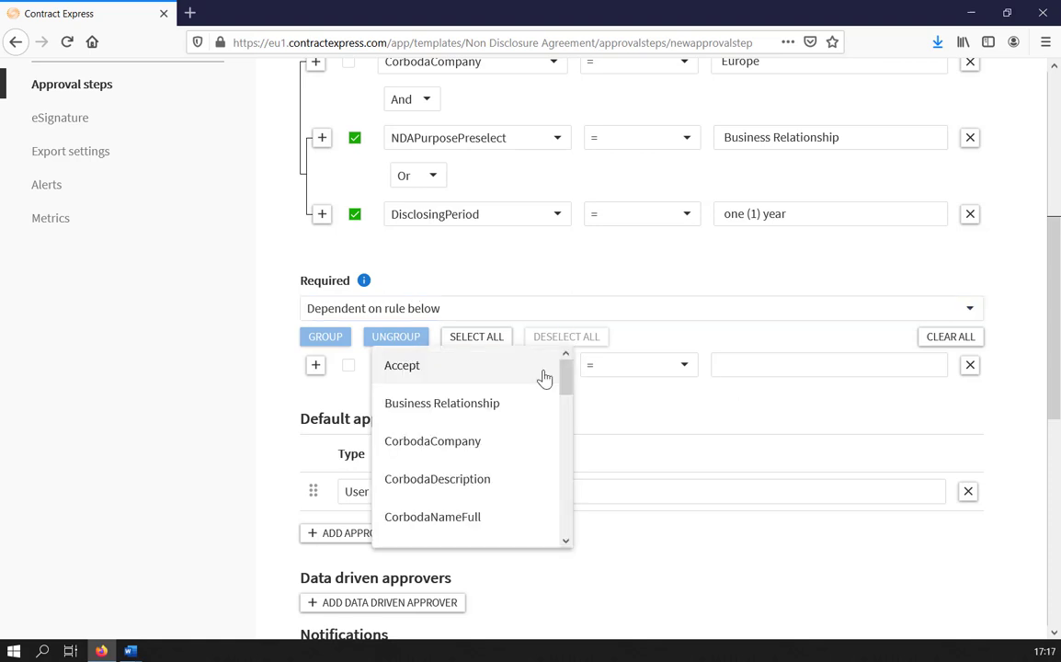
scroll(542, 375, "down", 3)
left_click(508, 376)
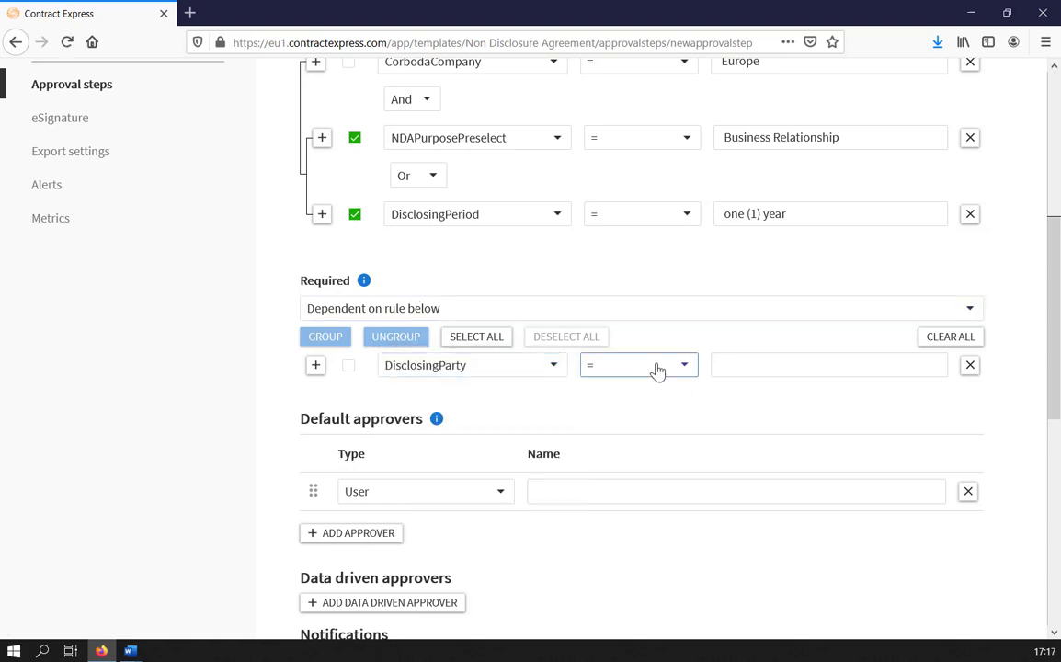
left_click(655, 368)
left_click(599, 414)
left_click(784, 358)
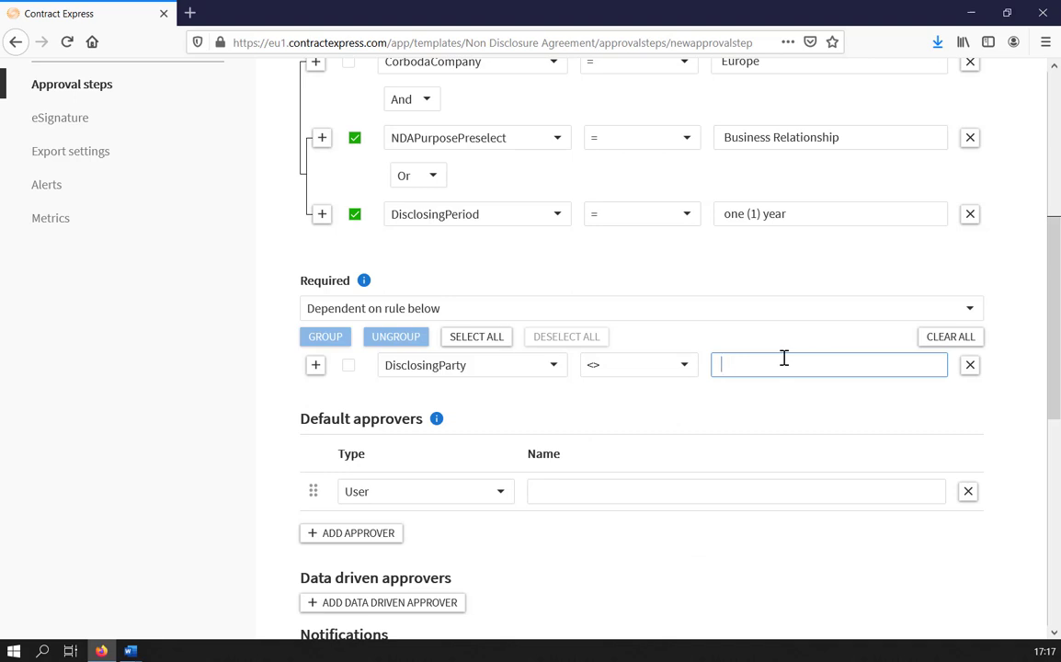
type("Outside party only")
Step: Set the first default approver to type User and choose the approver's e-mail account
scroll(725, 418, "down", 2)
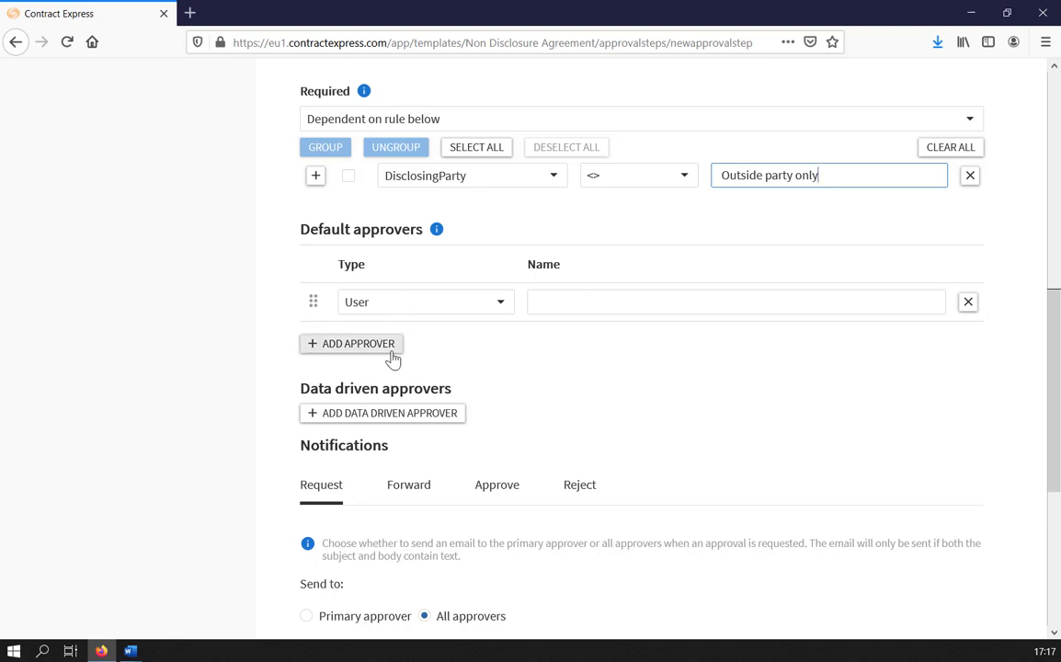
left_click(476, 309)
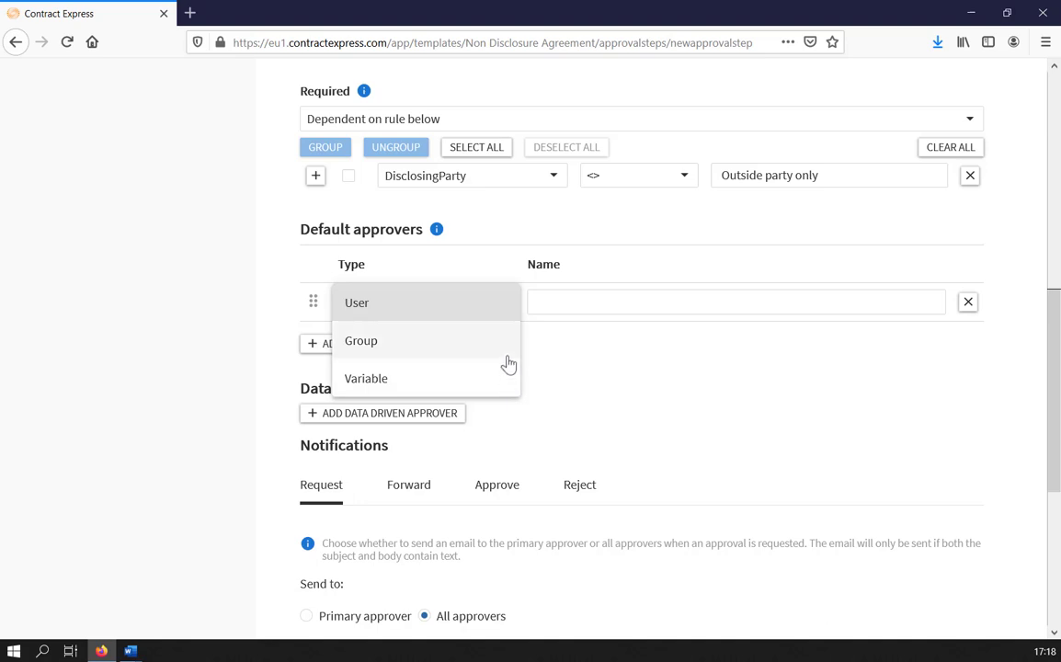
left_click(539, 302)
type("rhi")
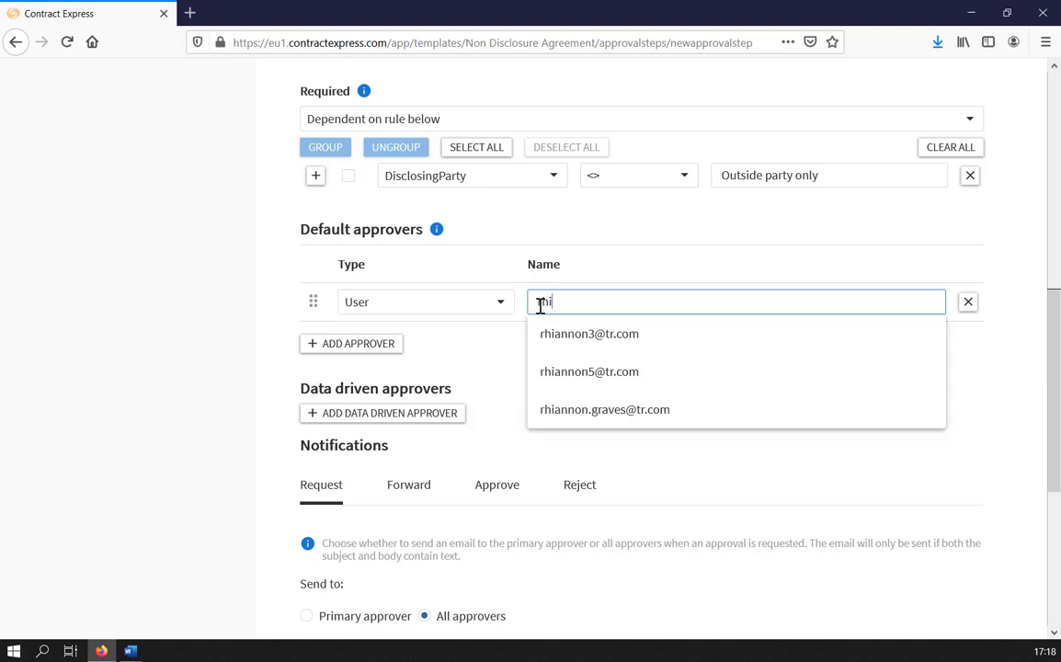
left_click(571, 377)
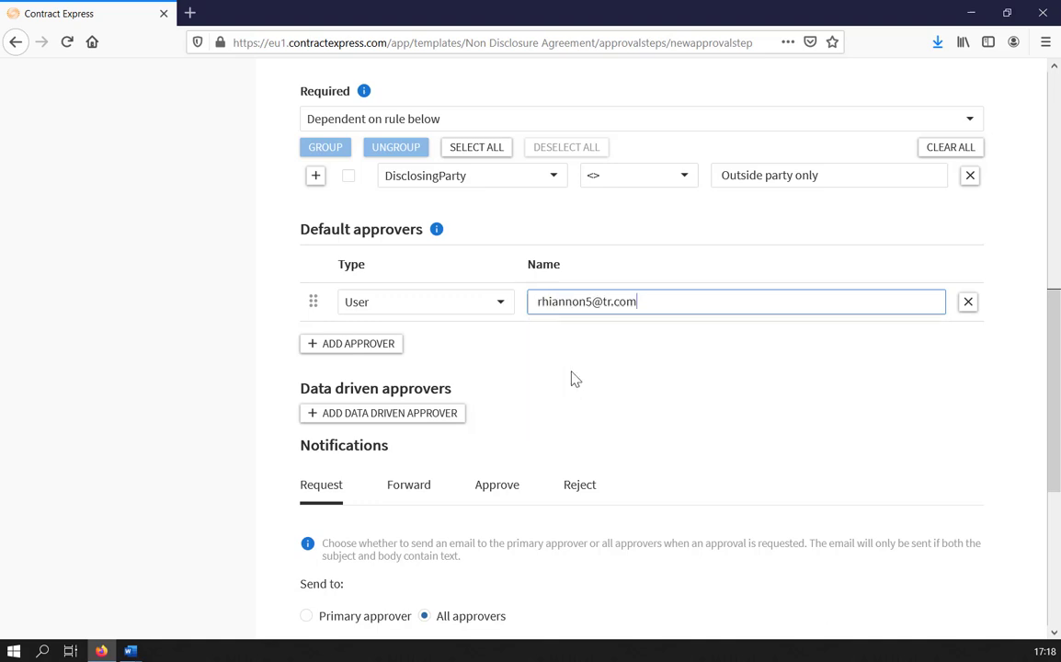
Step: Add a second default approver of type User and choose the approver's e-mail account
scroll(571, 377, "down", 2)
left_click(387, 255)
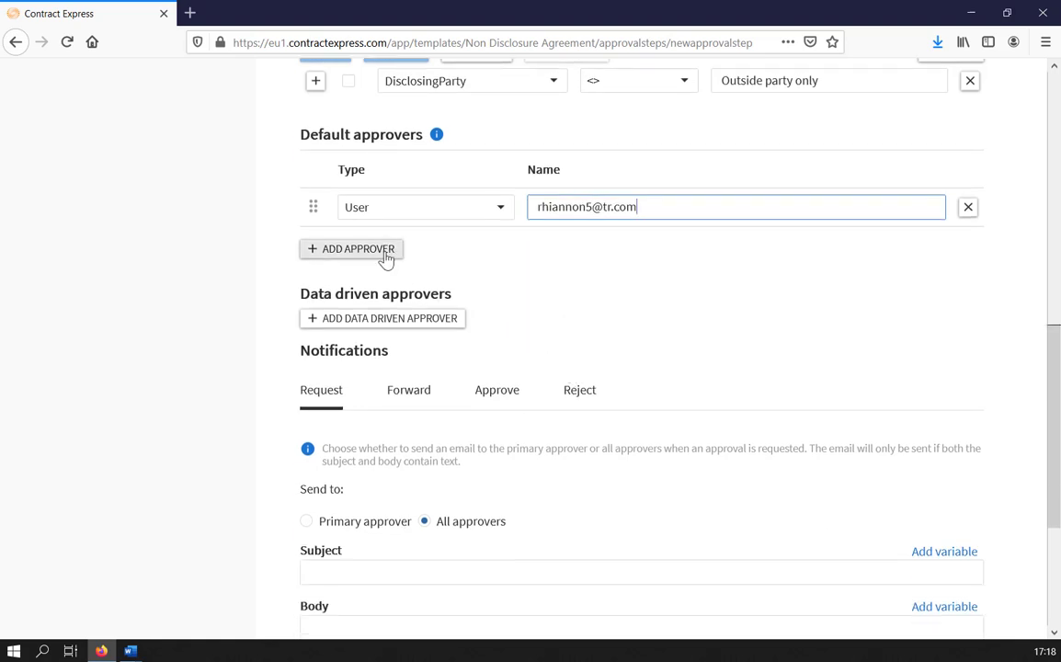
left_click(535, 249)
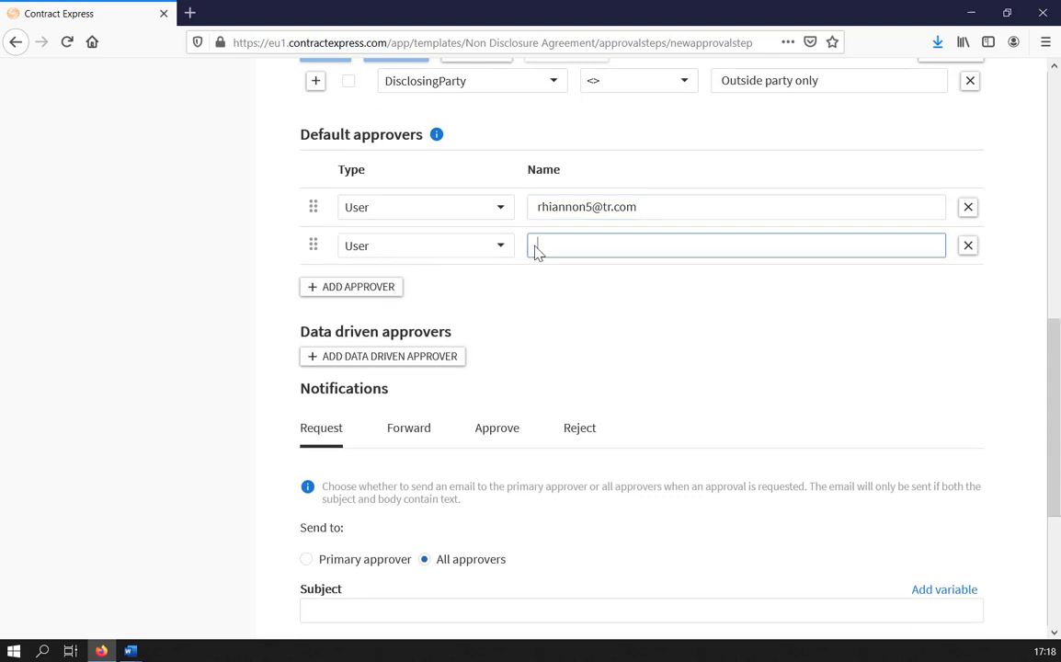
type("rhi")
left_click(591, 356)
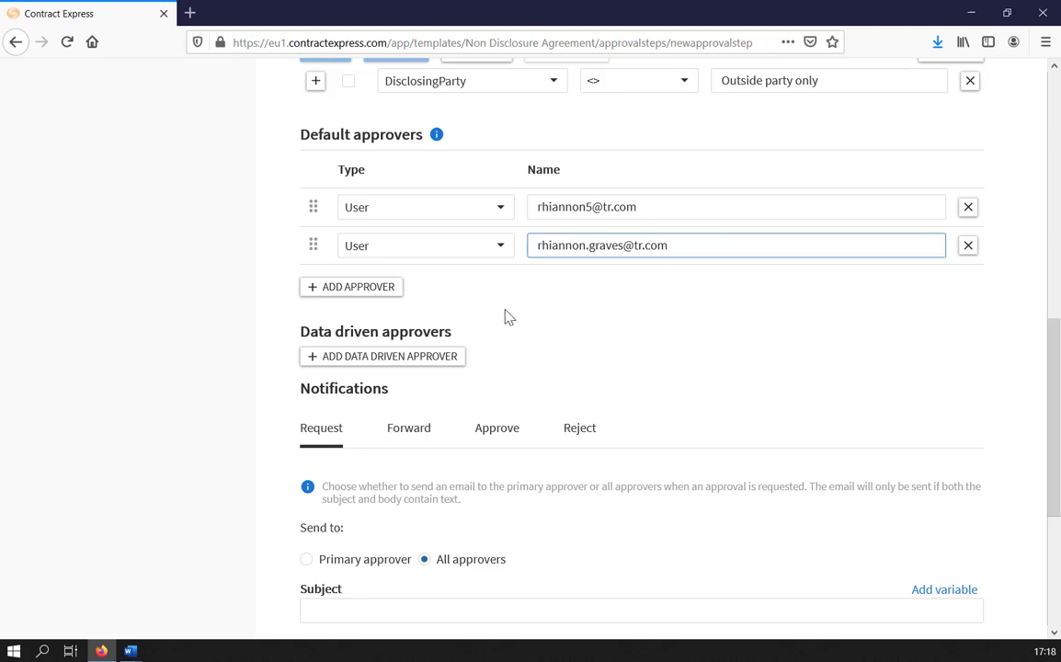
Step: Add a data driven approver for when Mutual is True, choosing the e-mail account of the user responsible
left_click(447, 360)
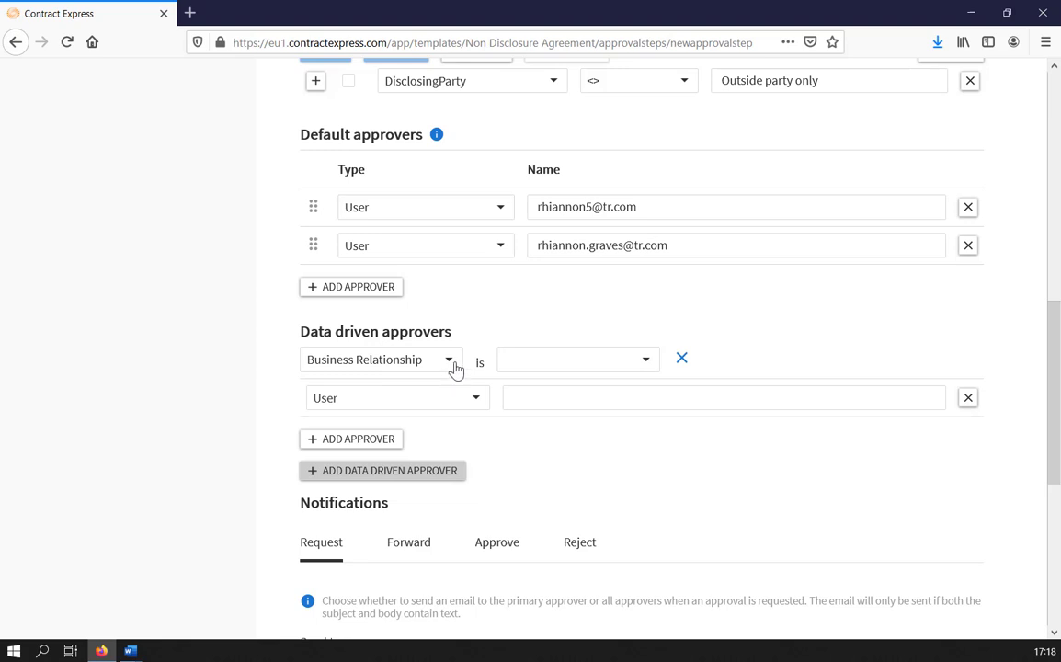
left_click(455, 367)
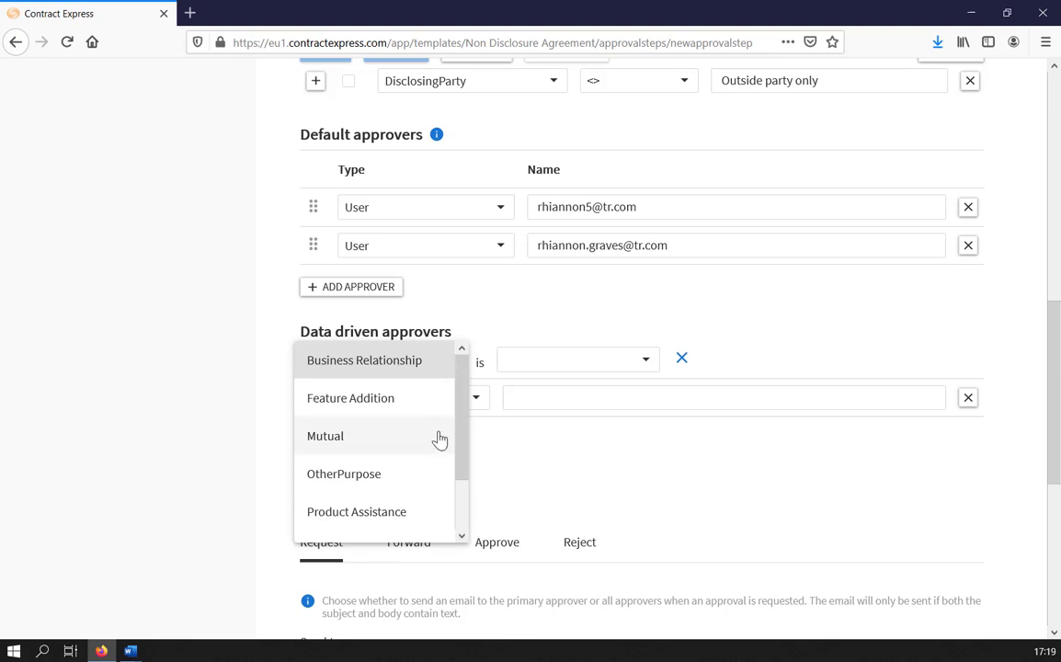
left_click(386, 441)
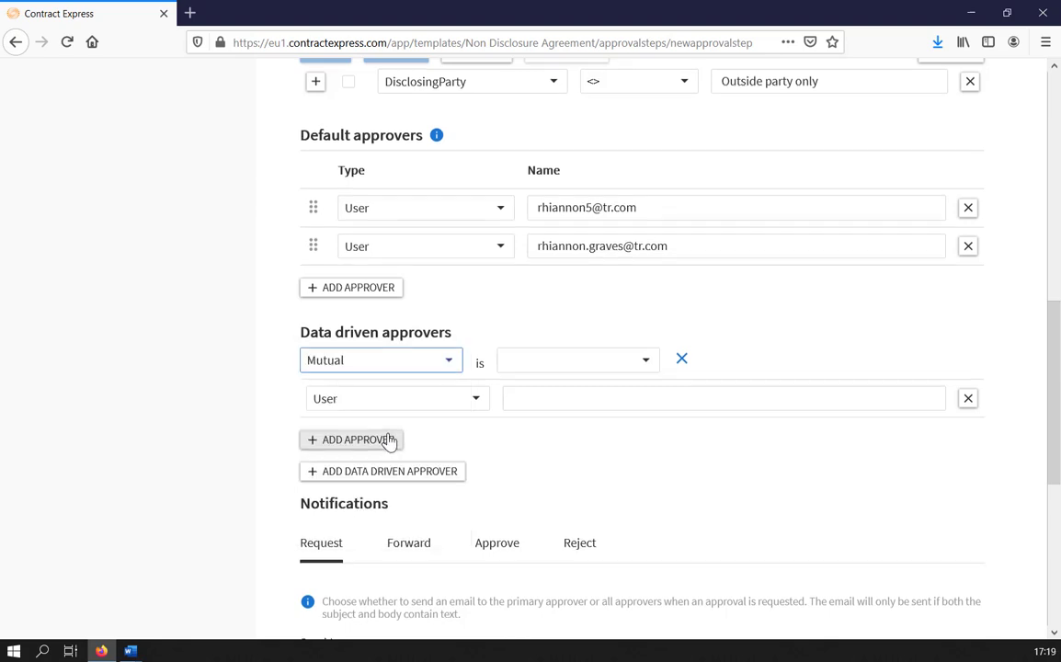
scroll(559, 462, "up", 2)
left_click(561, 460)
left_click(547, 460)
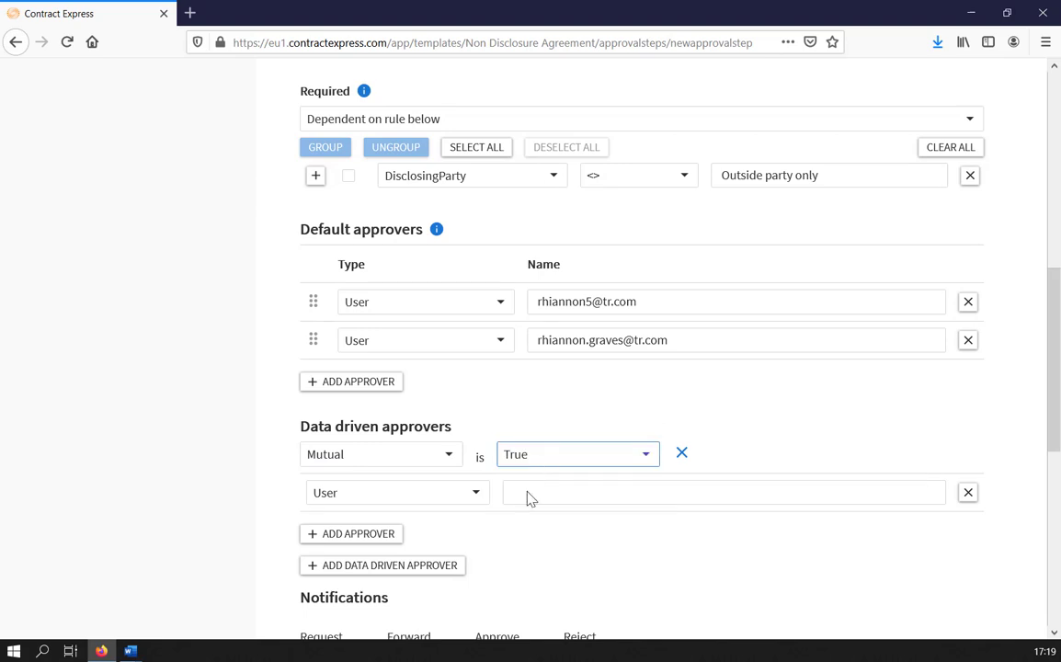
left_click(529, 497)
type("rhiannon3")
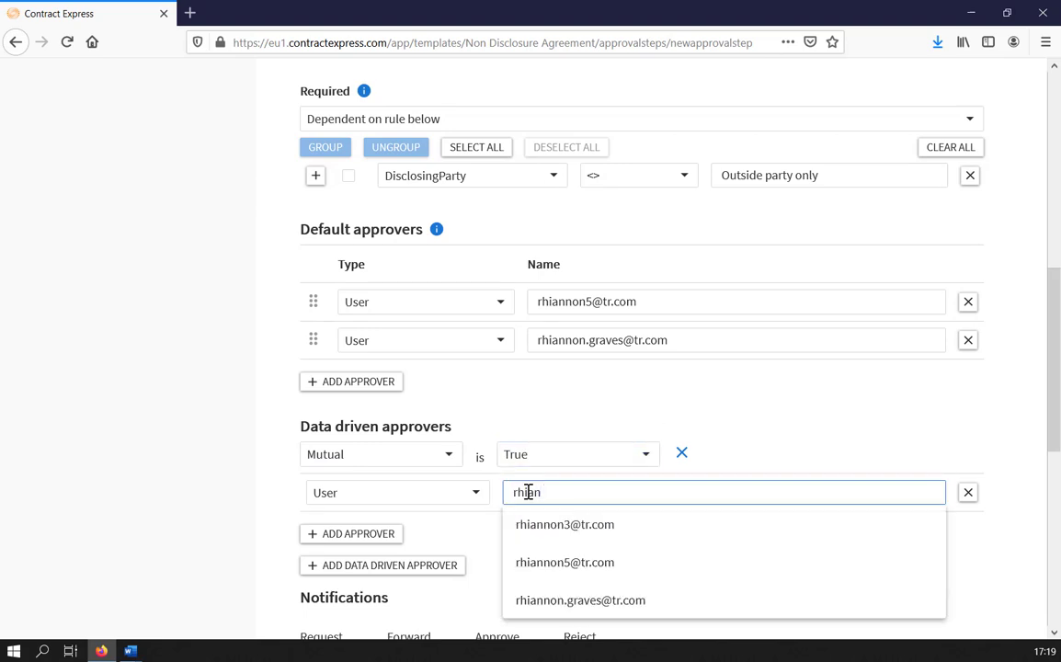
left_click(567, 531)
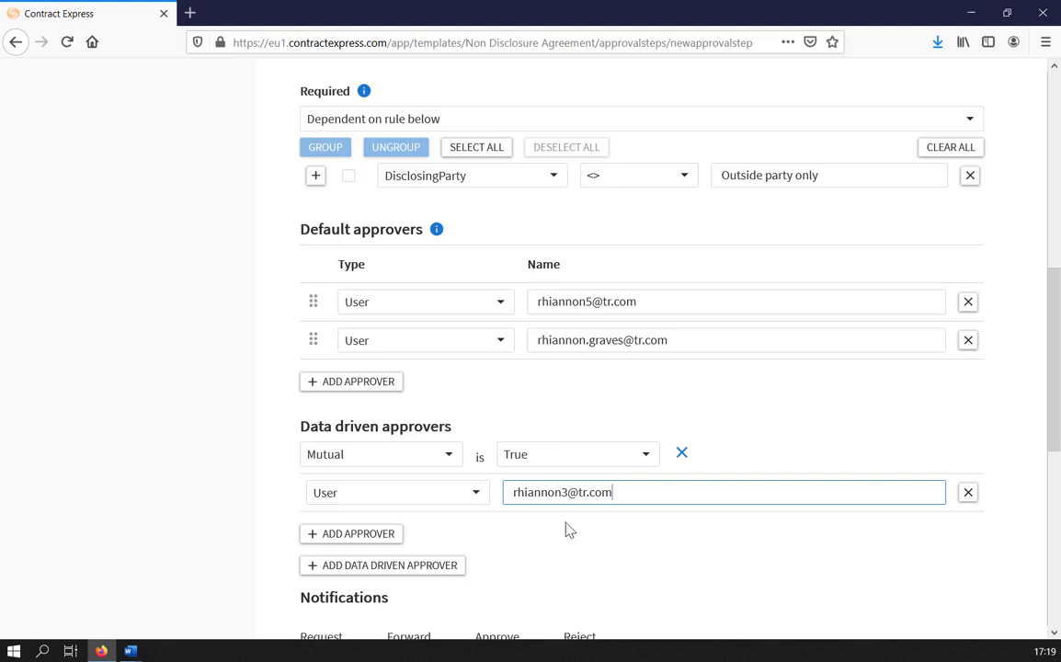
Step: Send the Request notification to all approvers with the subject "Approval Request: {Approval:ContractName}"
scroll(571, 558, "down", 5)
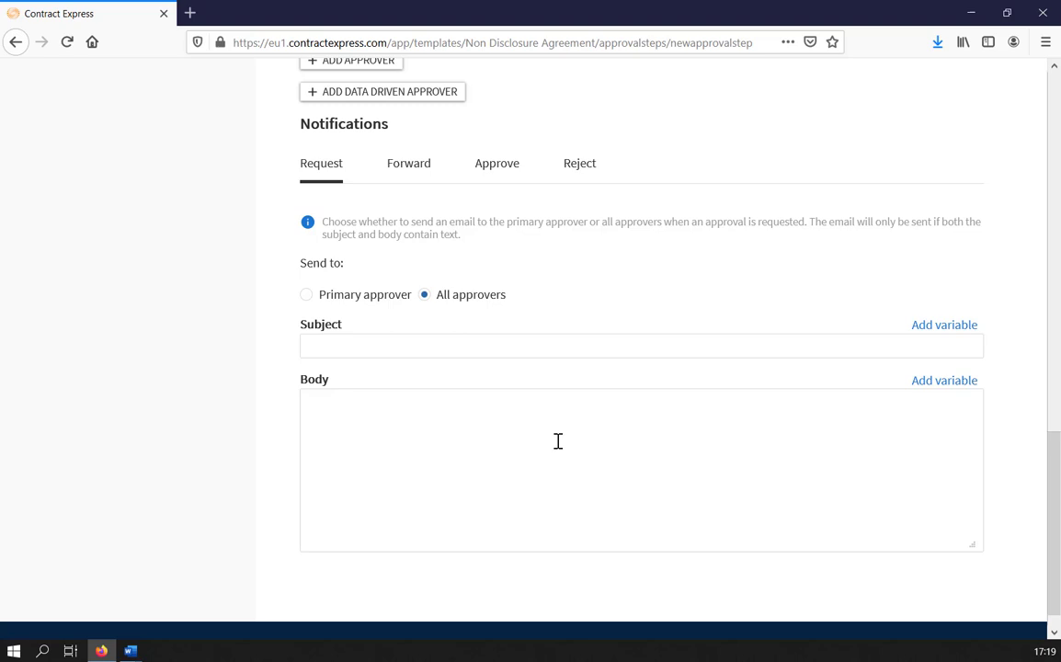
scroll(473, 335, "down", 1)
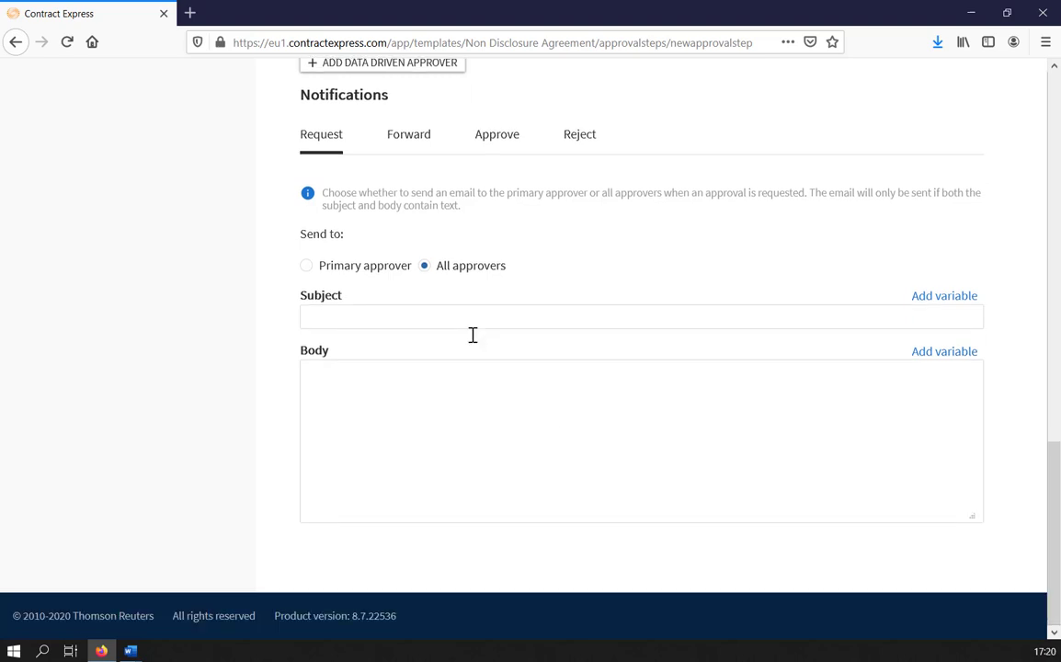
left_click(386, 268)
left_click(424, 268)
left_click(405, 315)
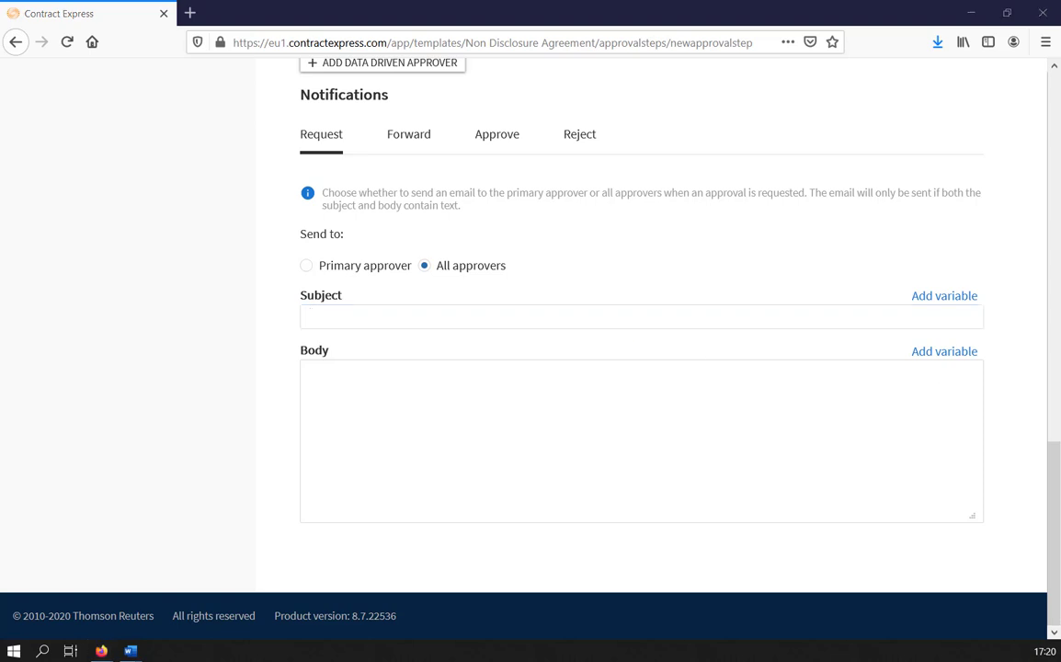
left_click(333, 319)
type("Appro")
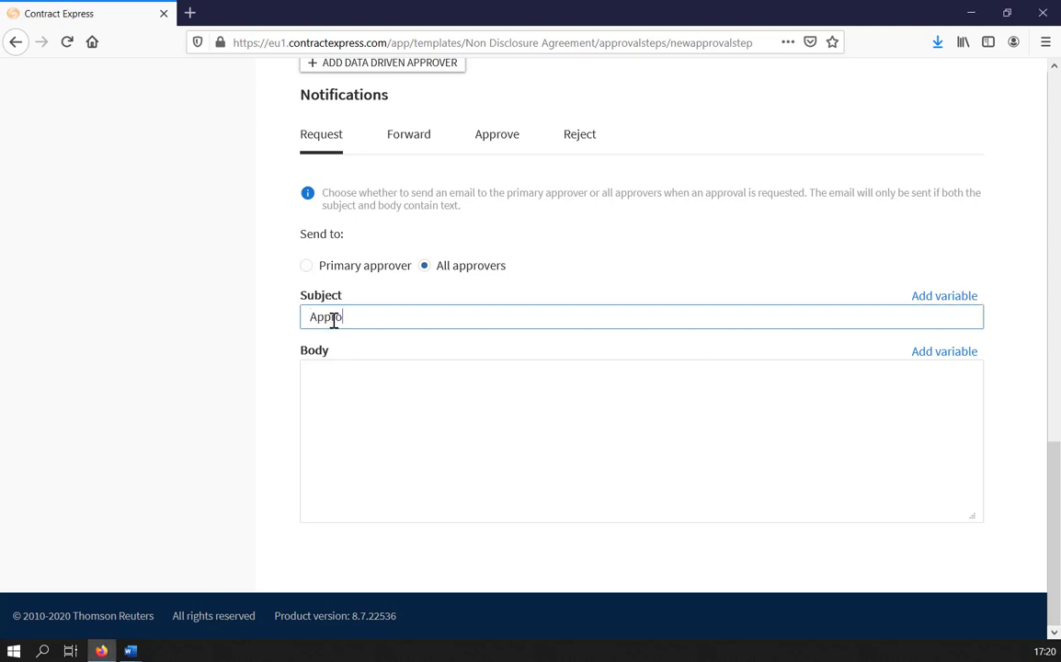
type("val Request")
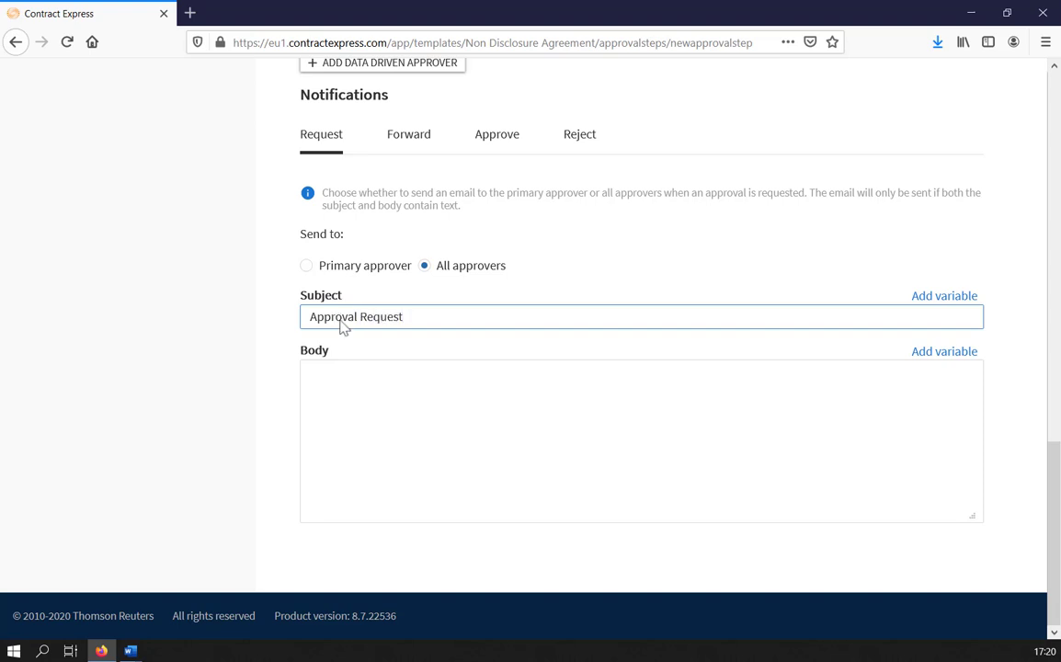
left_click(944, 296)
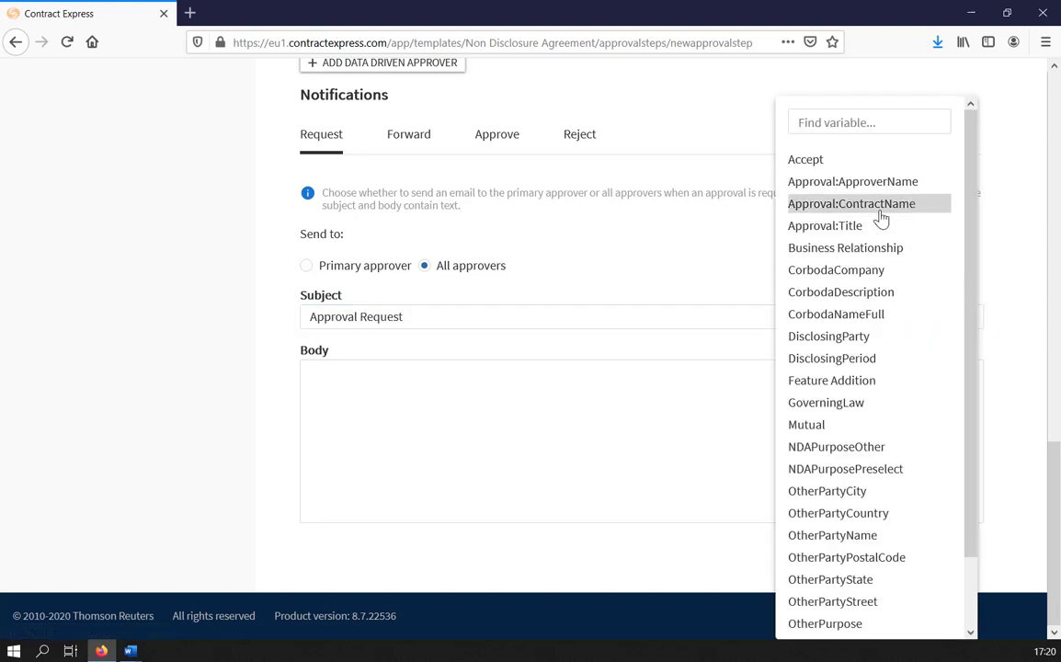
left_click(880, 218)
left_click(405, 316)
type(": {Approval:ContractName")
Step: Begin the notification body with "Hi," and, after a blank line, "Please review and approve the following document: {Approval:ContractName}"
left_click(430, 376)
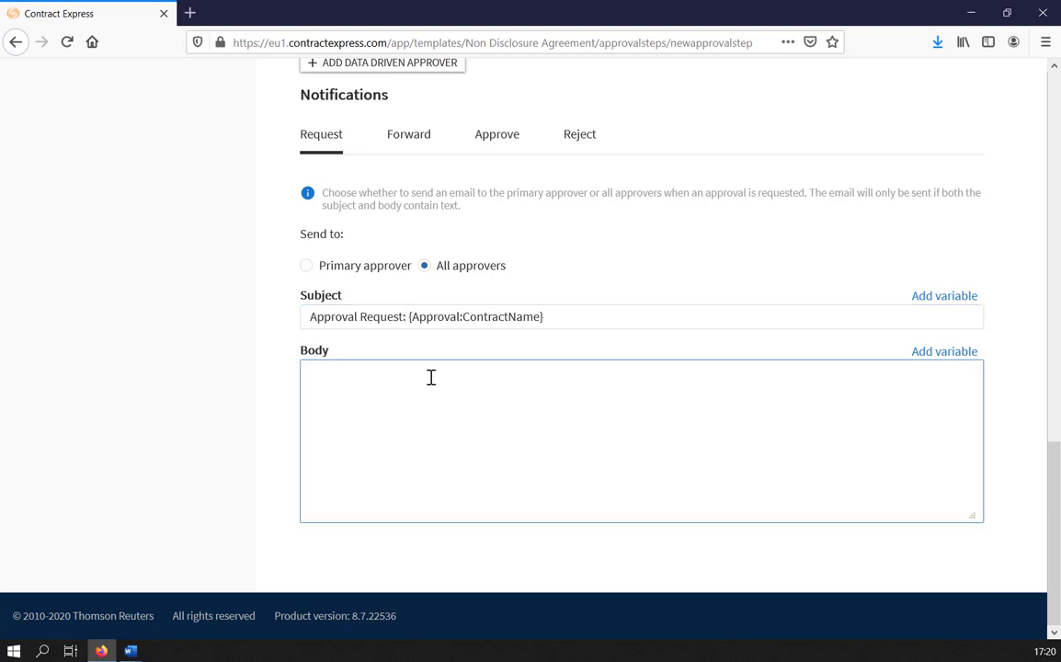
type("Hi,")
key("Return")
key("Return")
type("Please review and approve")
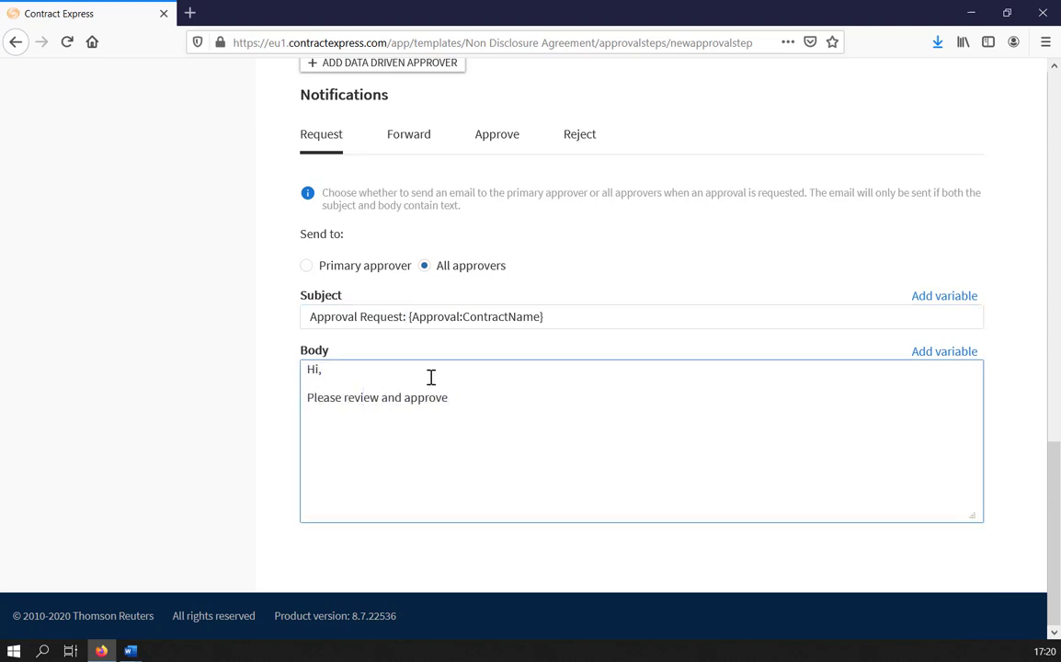
type(" the following document:")
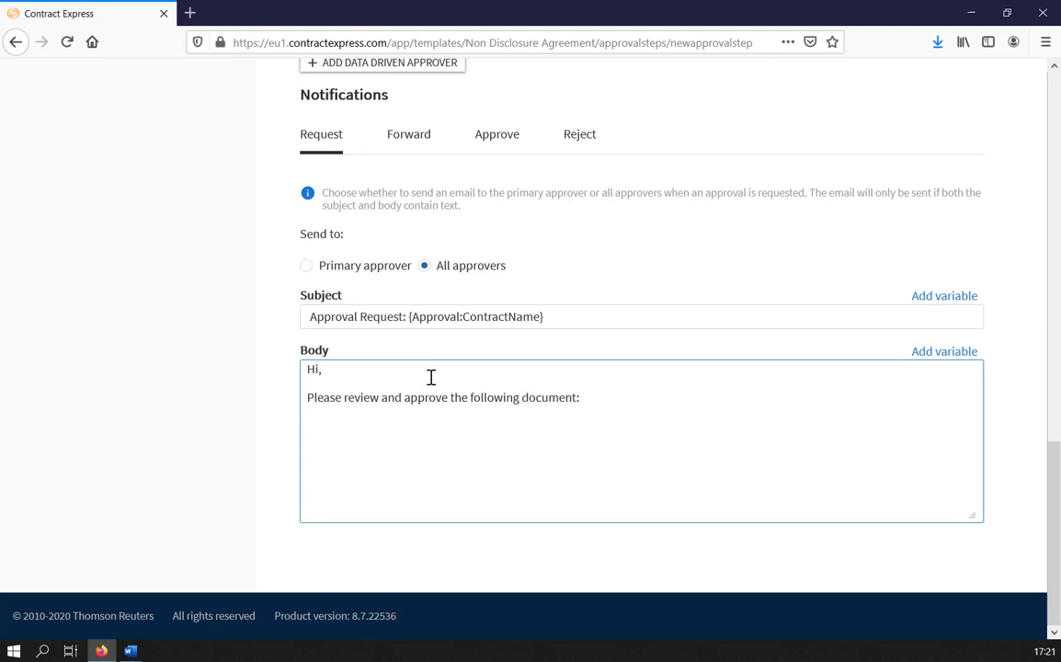
left_click(919, 352)
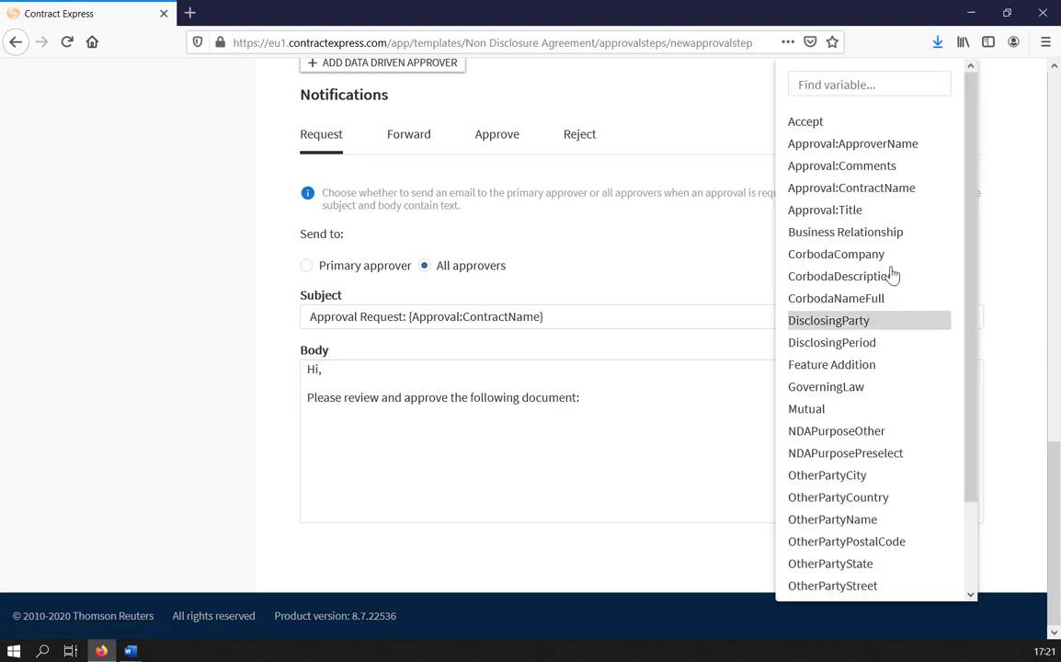
left_click(873, 188)
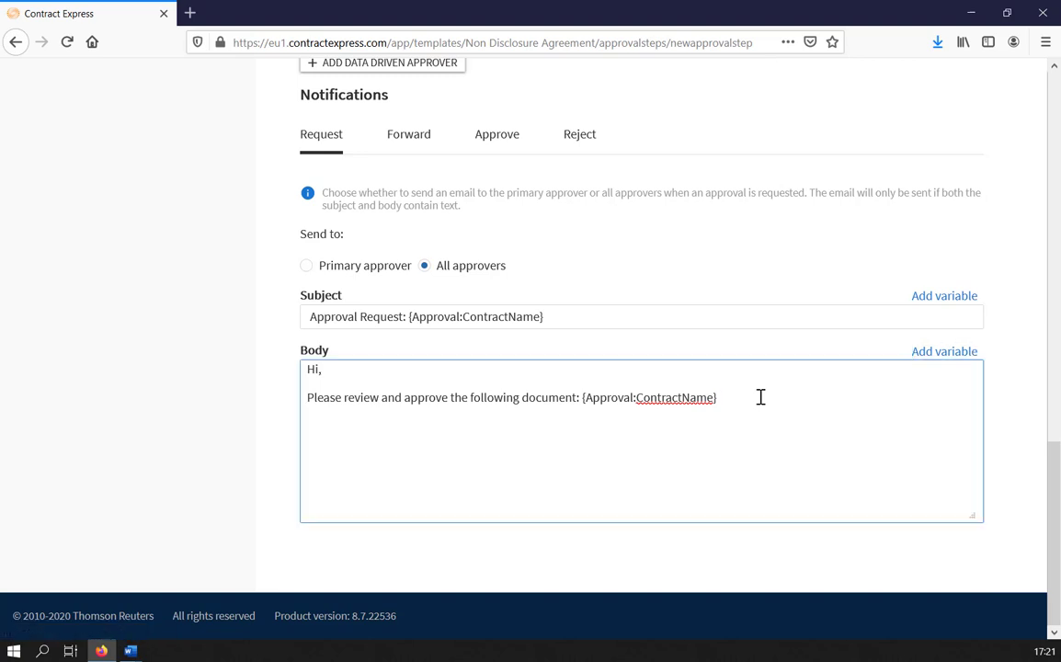
Step: Add the Approval:Comments variable as a separate paragraph in the notification body and end with "Many thanks!"
left_click(919, 352)
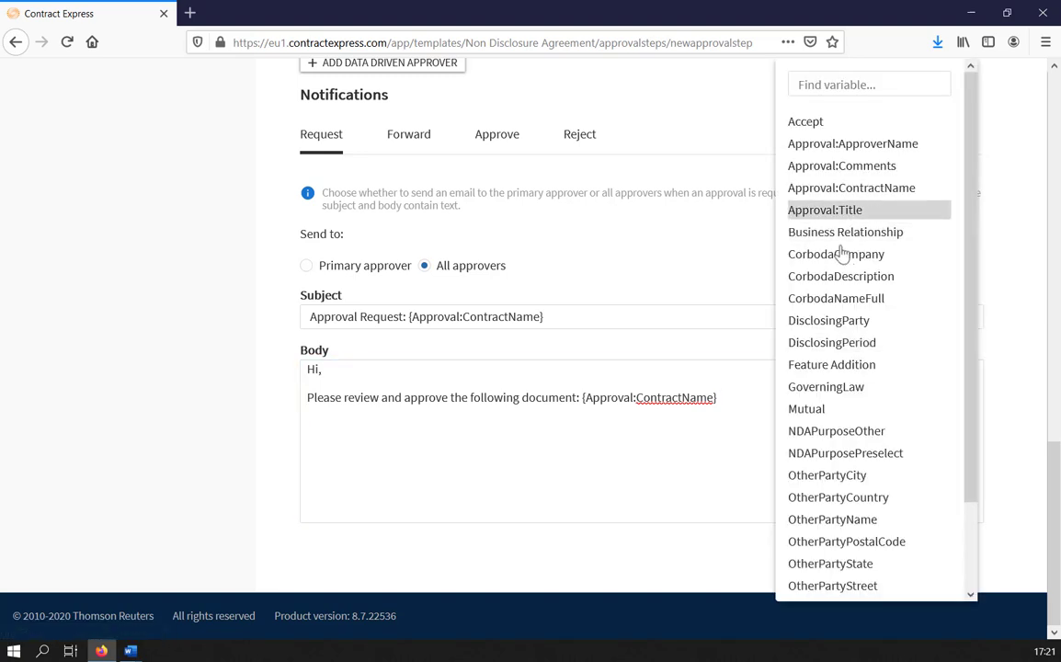
left_click(856, 173)
key("Return")
key("Return")
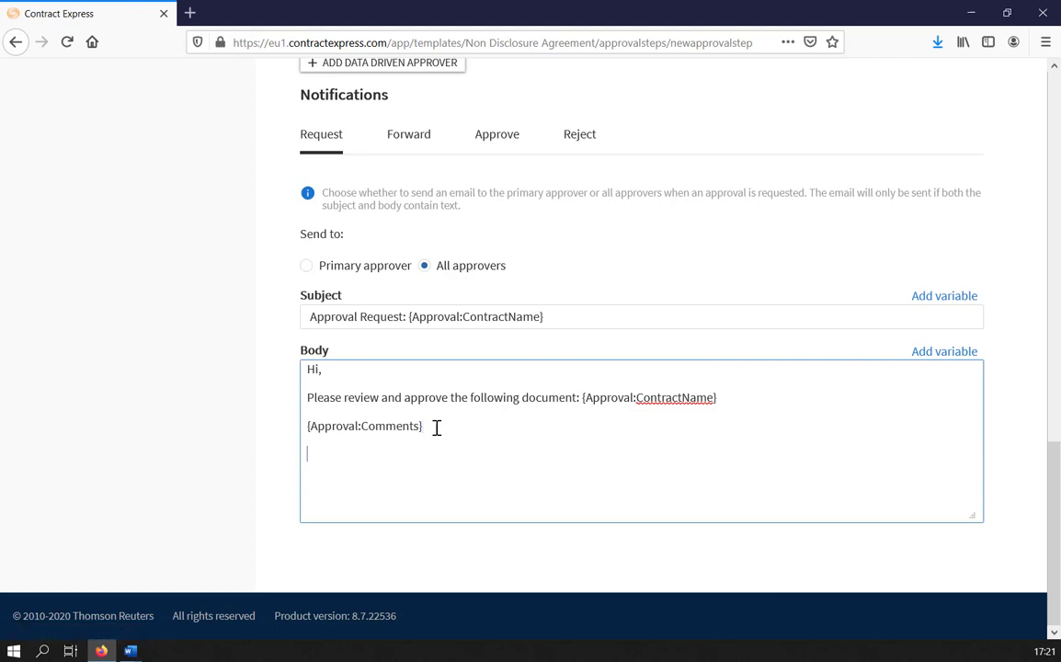
type("Many thanks!")
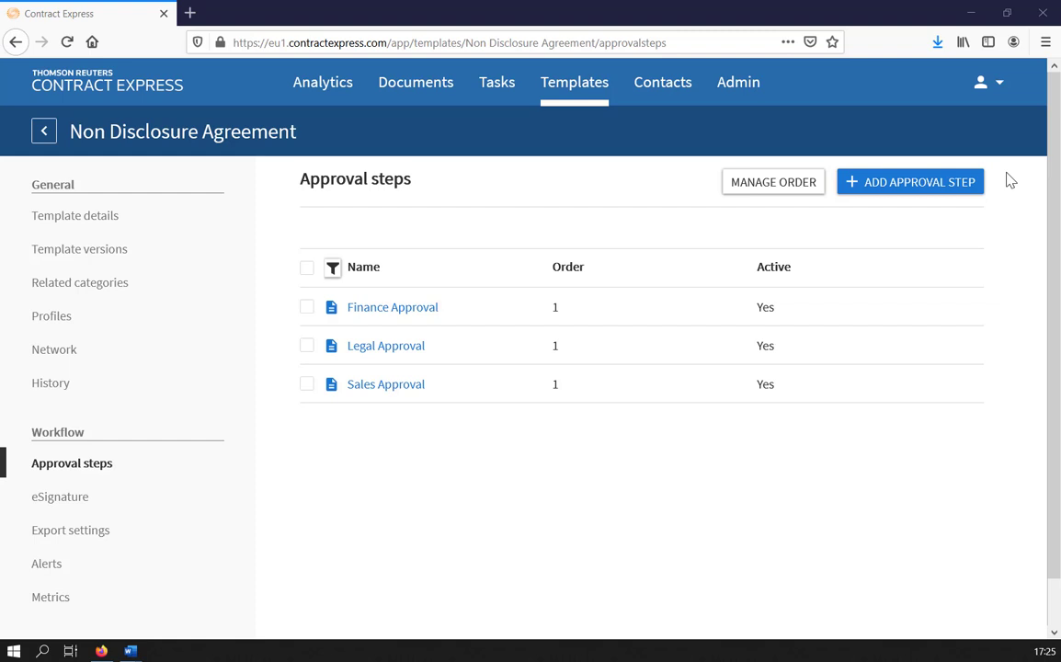
Step: Move Legal Approval into a new second section of the approval order and save the order
left_click(774, 184)
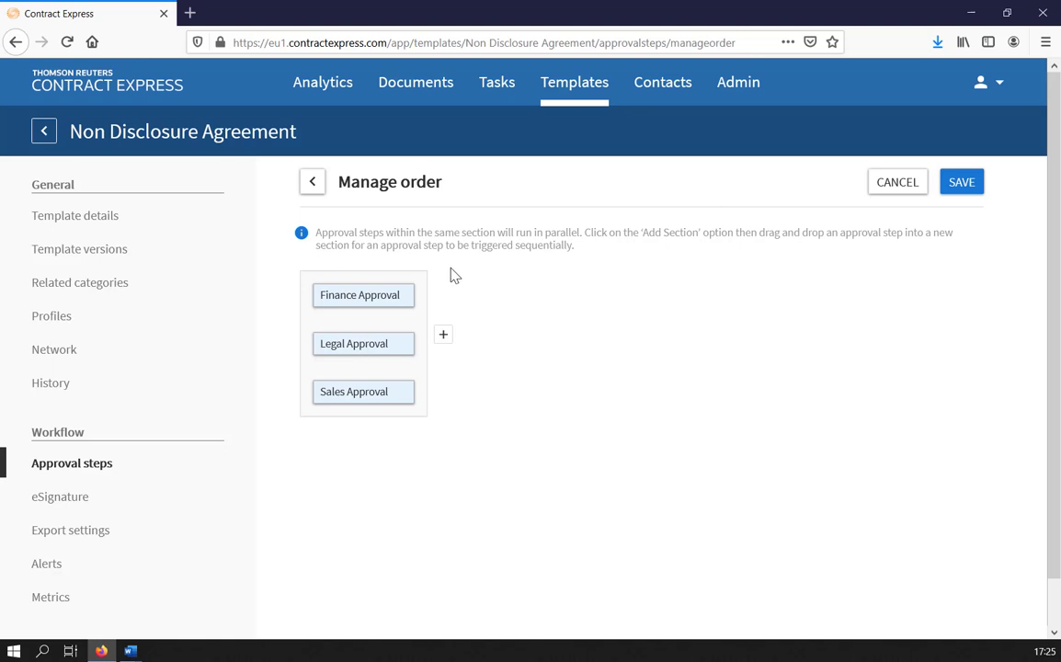
left_click(442, 336)
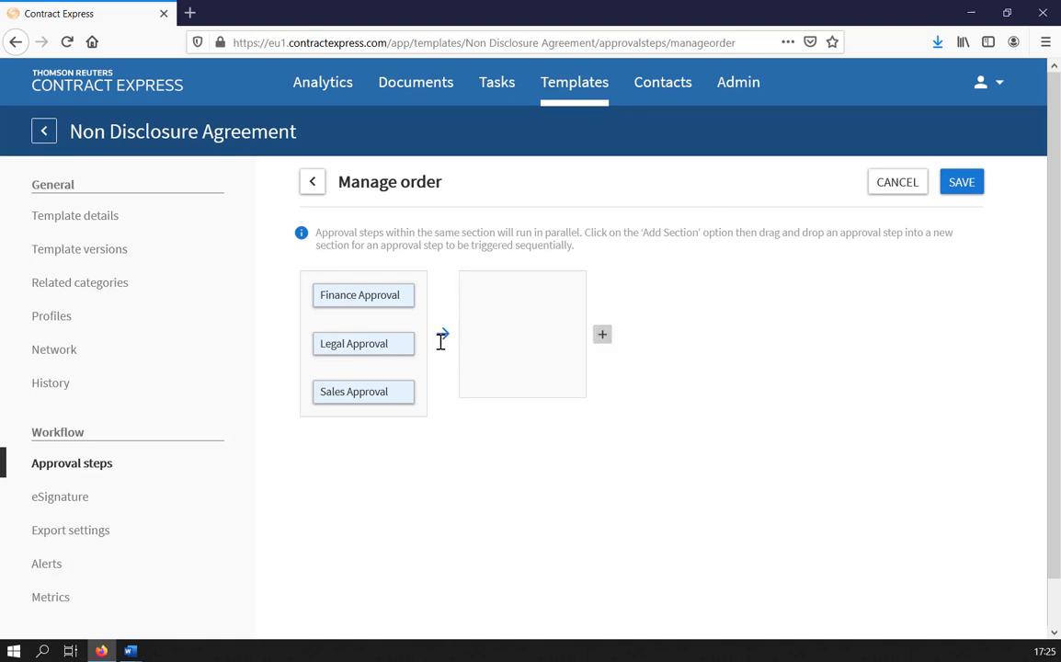
left_click_drag(398, 358, 514, 371)
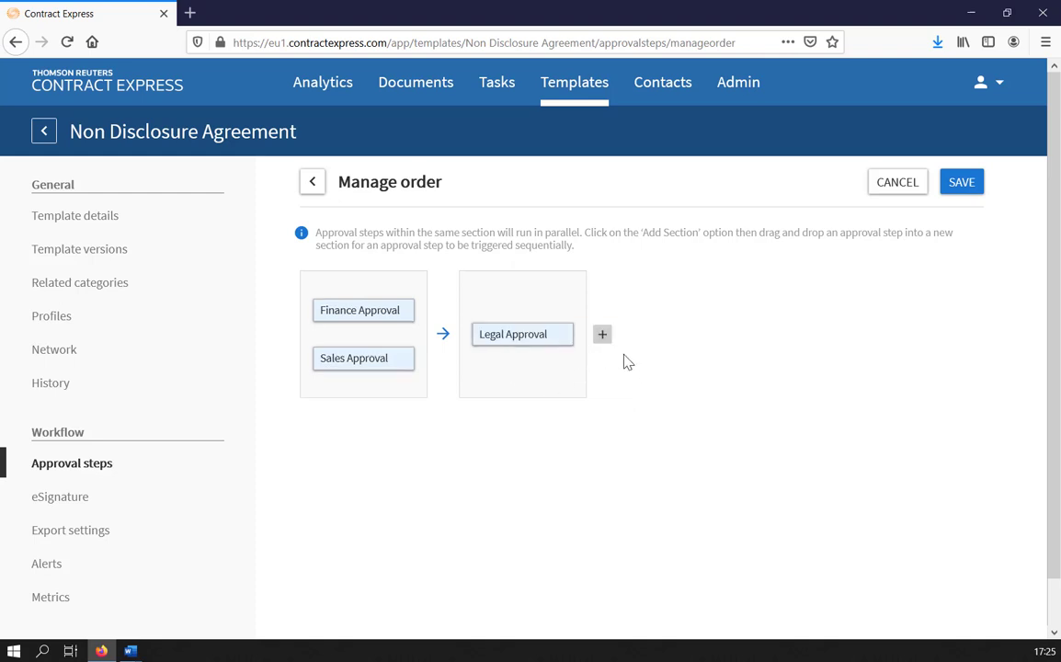
left_click(965, 187)
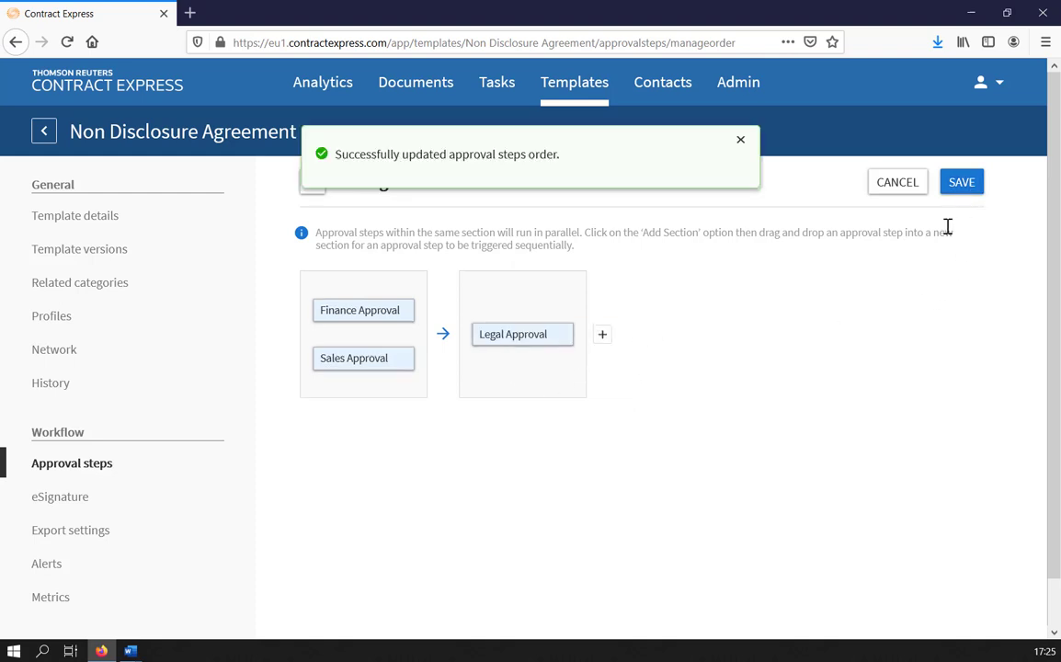
left_click(740, 141)
left_click(310, 181)
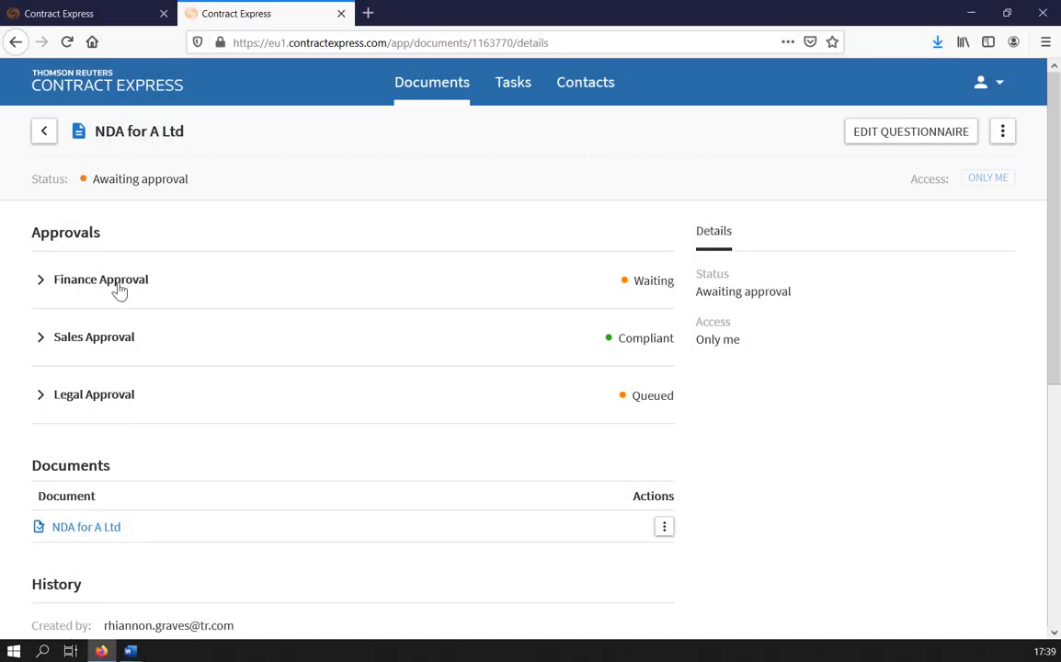
Step: Review the Finance Approval's approvers and the read-only questionnaire of the NDA for A Ltd document
left_click(119, 287)
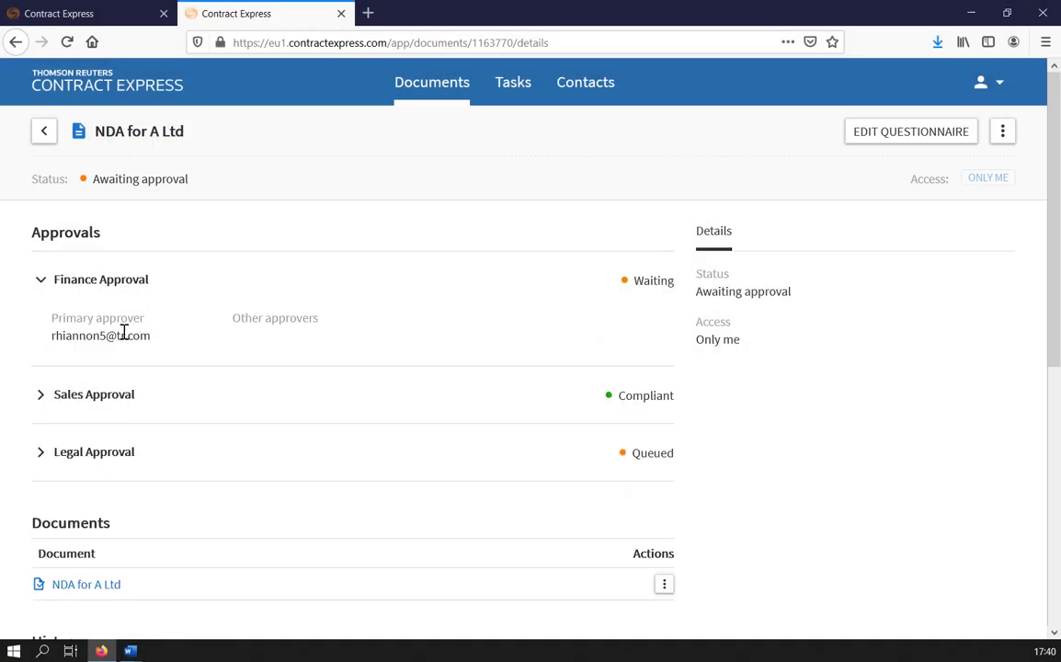
left_click(133, 283)
left_click(907, 132)
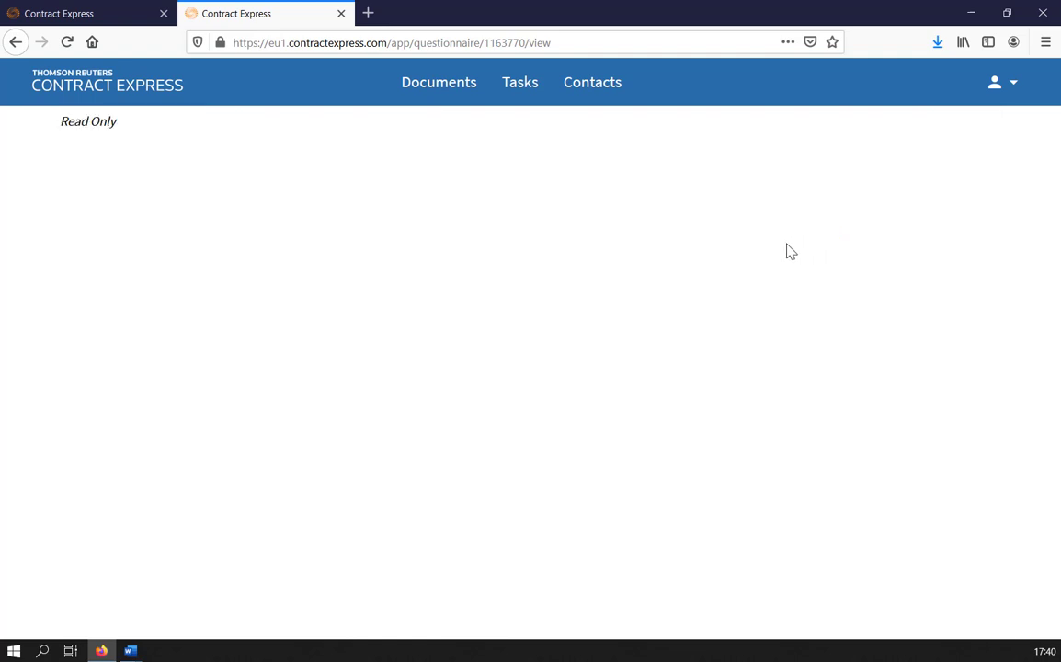
left_click(235, 258)
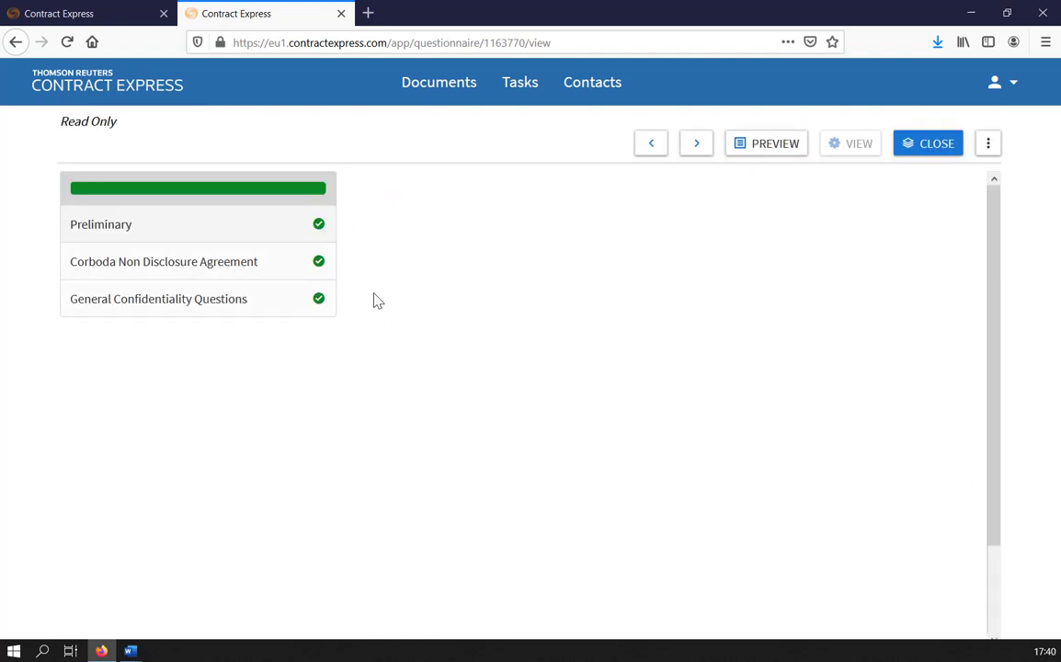
left_click(936, 147)
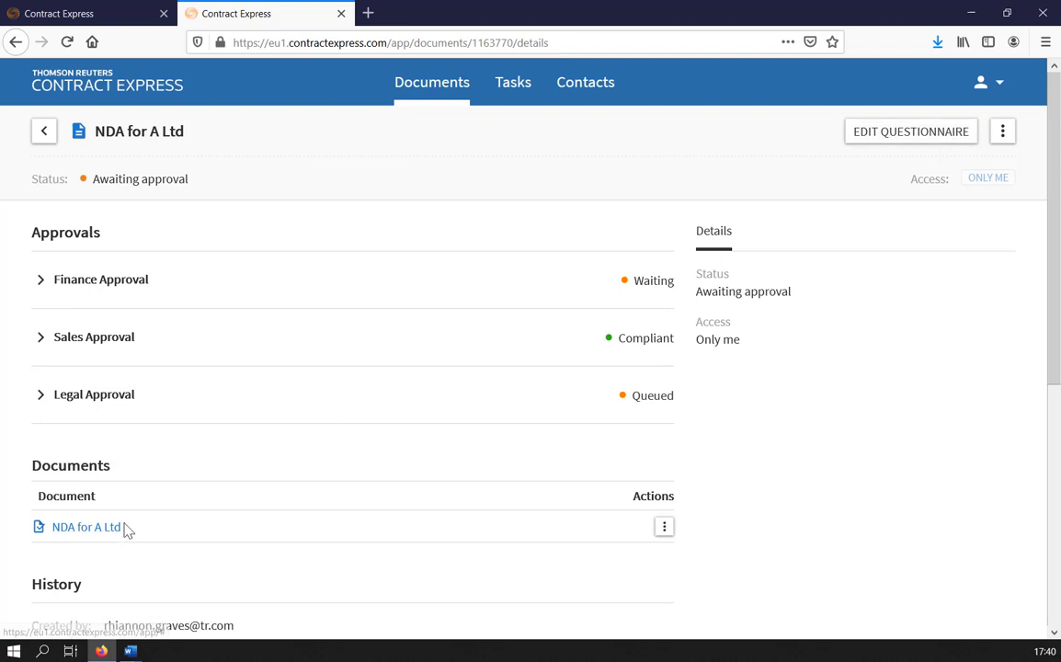
Step: Check the opening options for the NDA for A Ltd PDF and dismiss them without opening the file
left_click(104, 537)
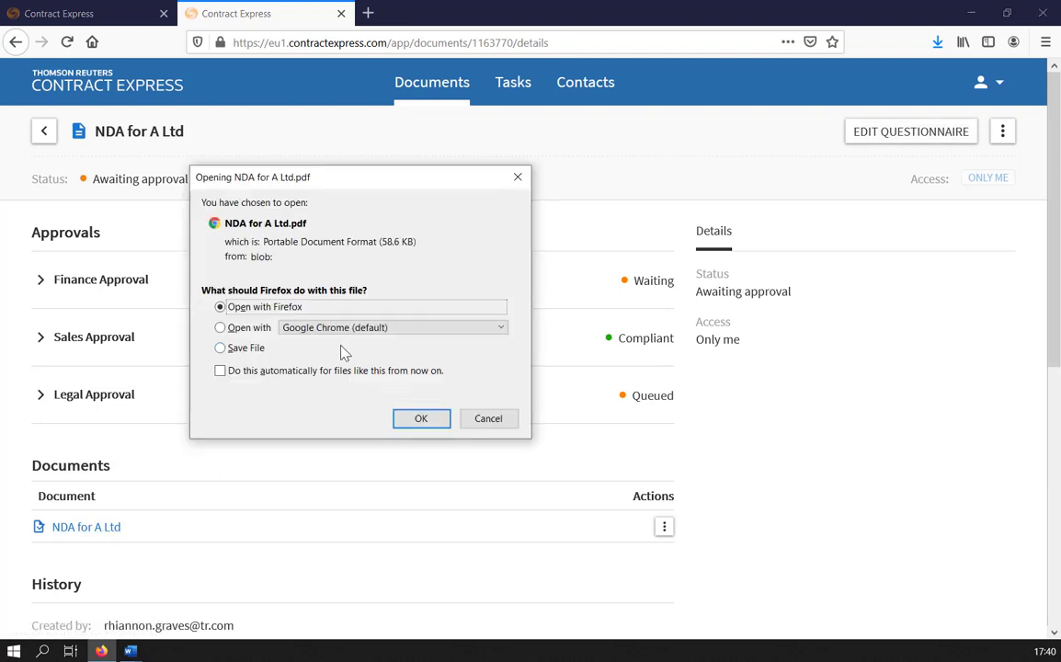
left_click(517, 179)
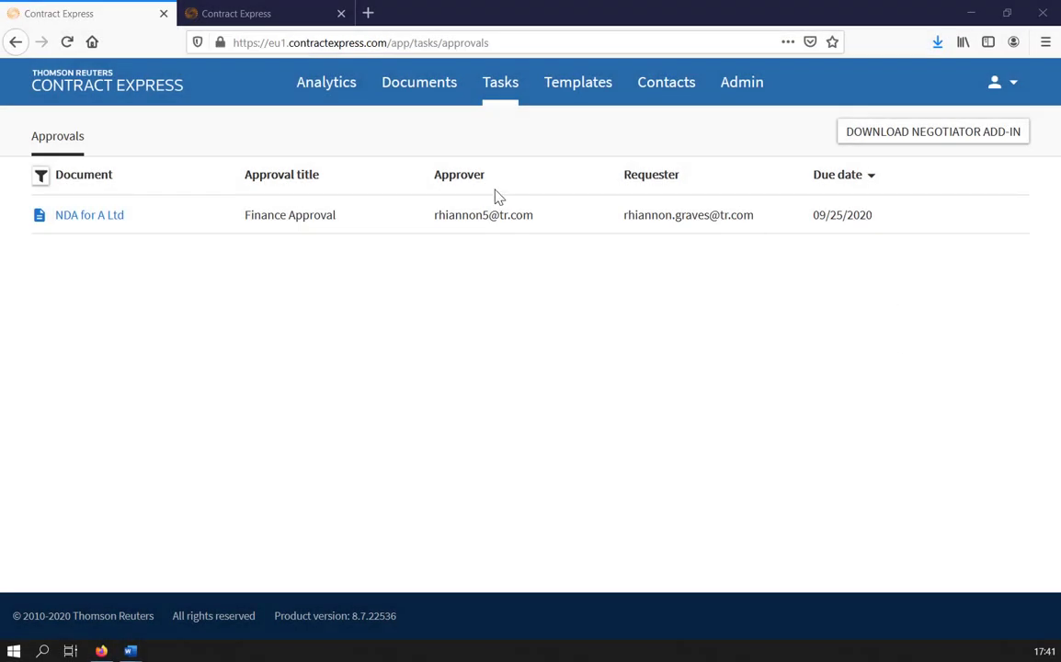
Step: Open the NDA for A Ltd document from the Finance Approval task
left_click(111, 216)
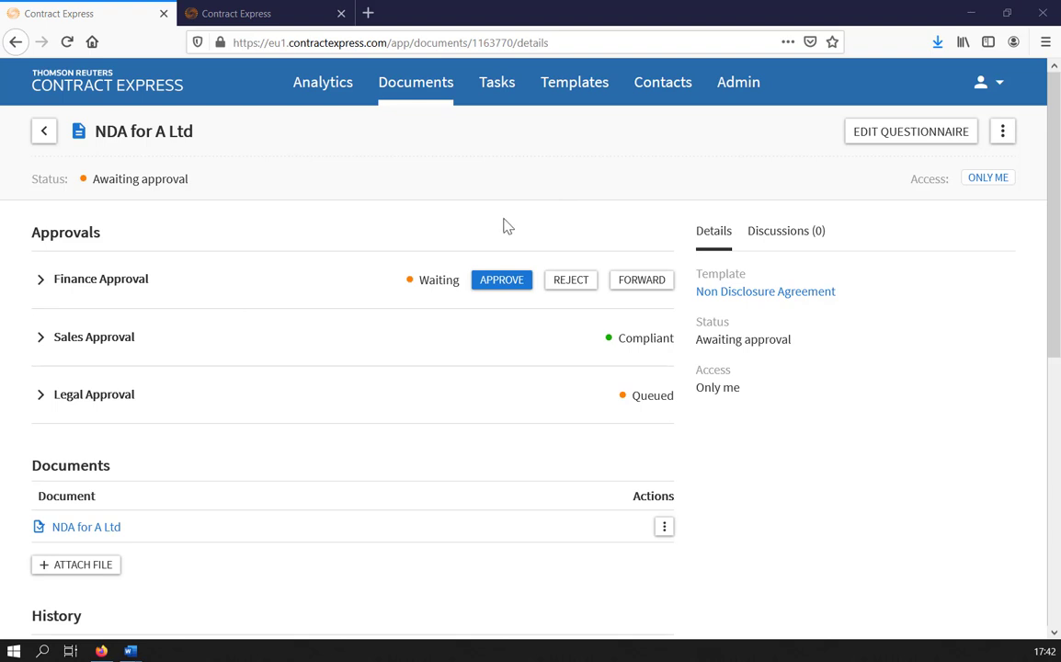
Step: Approve the Finance Approval with the comment "Approved on 23rd Sept 2020" and expand the resulting approval entry in the document history
left_click(516, 278)
left_click(521, 282)
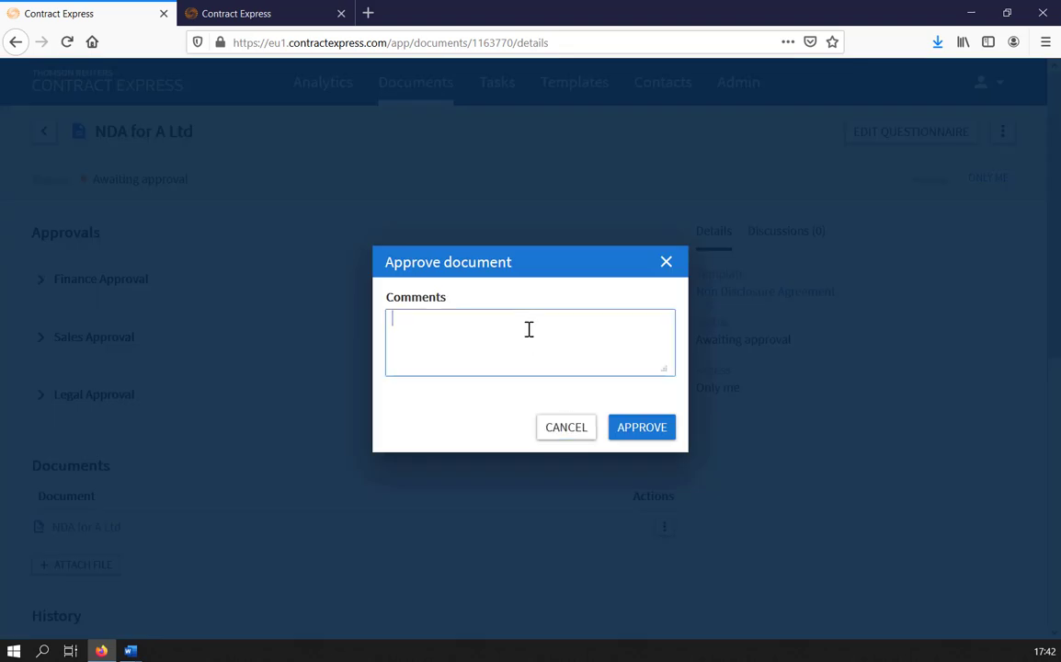
left_click(529, 329)
type("Approved ")
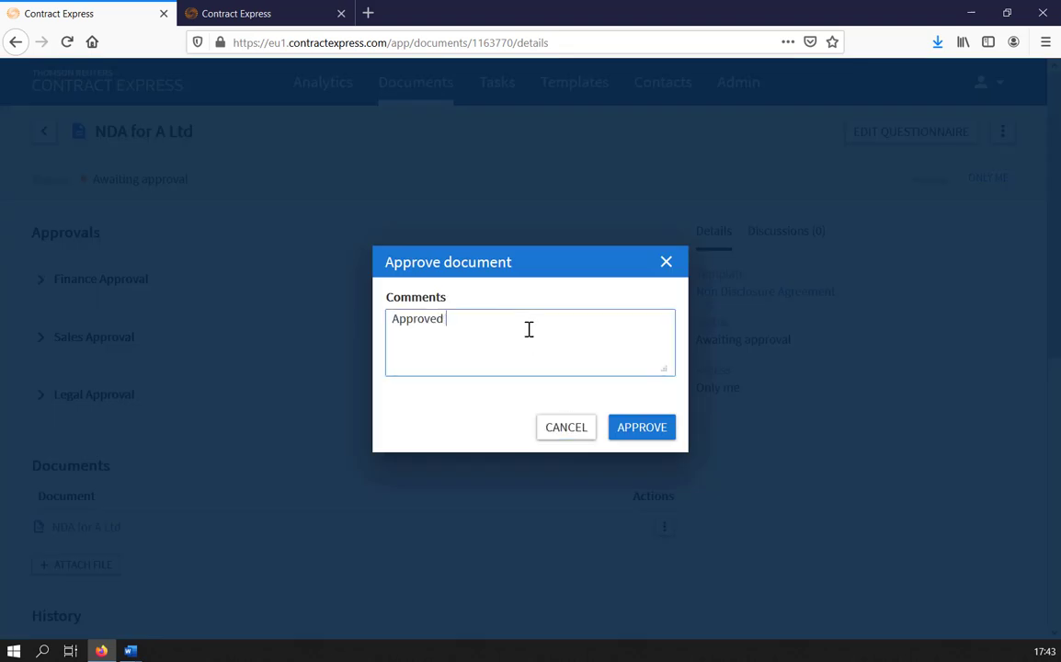
type("on 23rd Sept 2020")
left_click(658, 432)
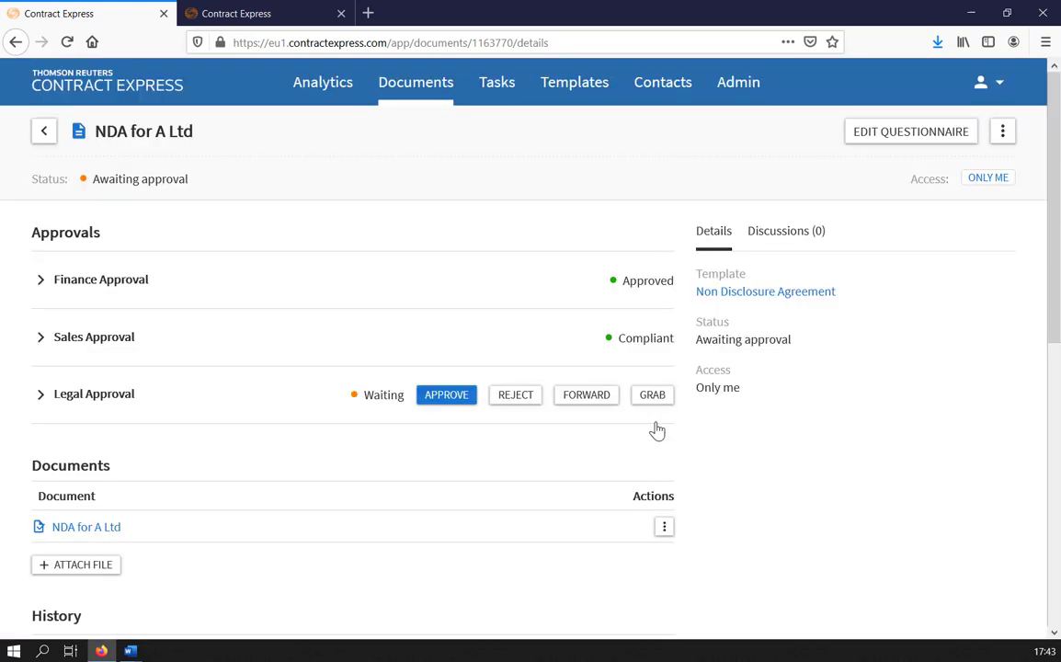
scroll(249, 445, "down", 5)
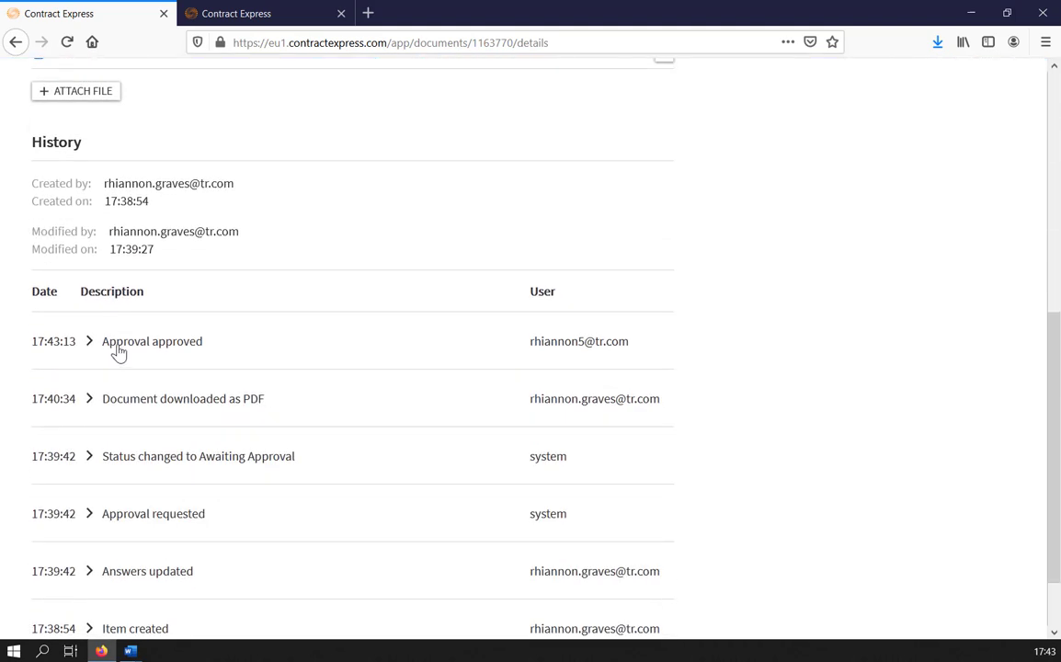
left_click(118, 352)
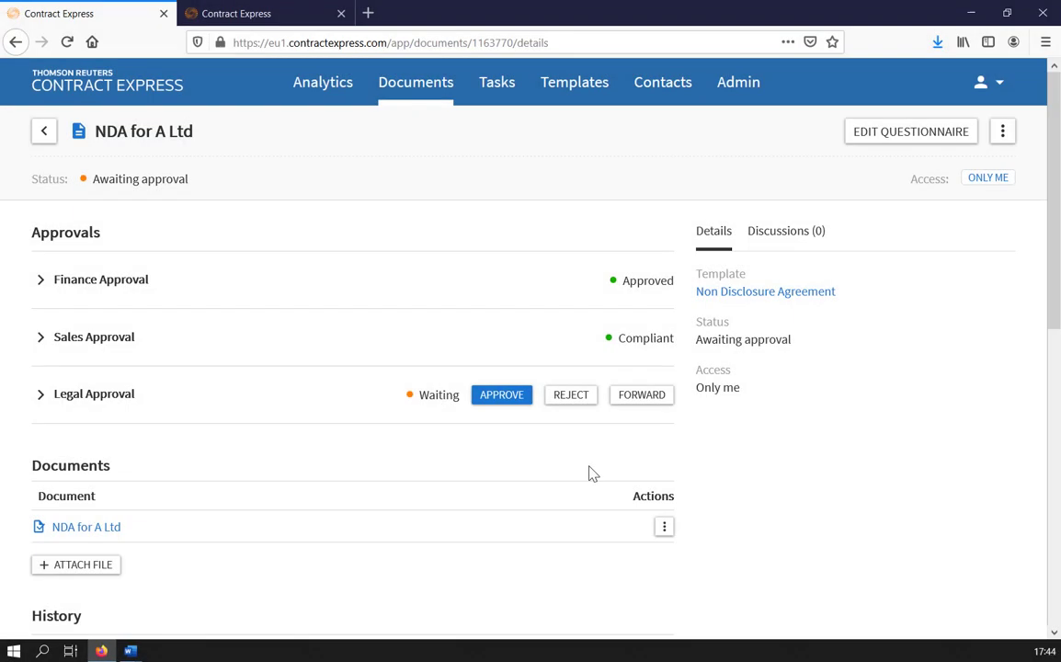
Step: Reject the Legal Approval of the NDA for A Ltd document with the comment "Rejected for legal approval for X reason."
left_click(583, 399)
left_click(611, 350)
type("Reje")
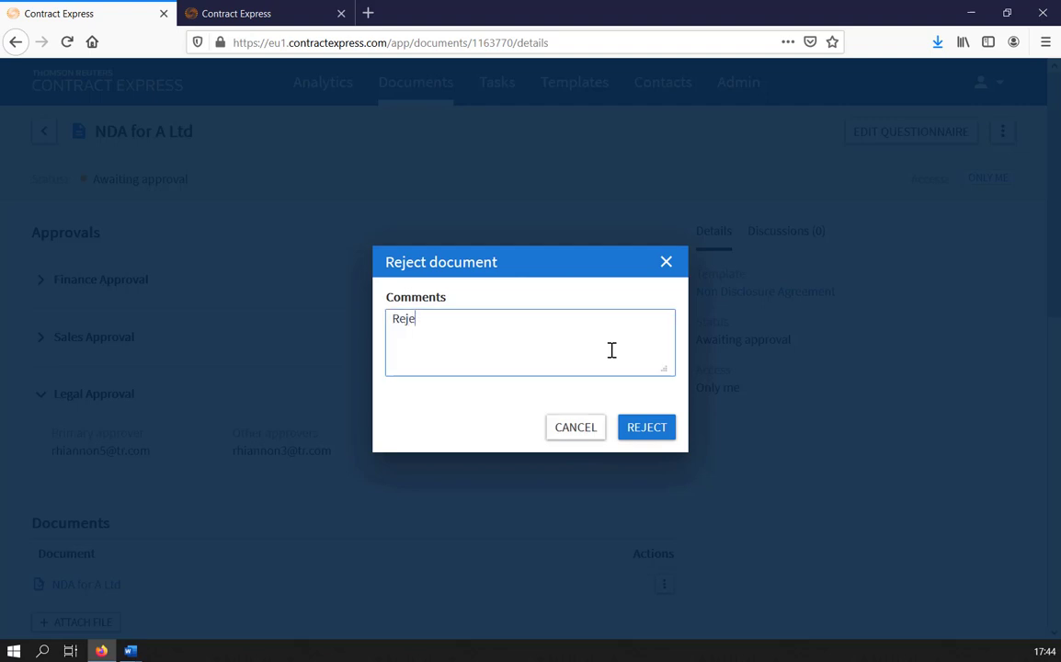
type("cted for legal approv")
type("al for X ")
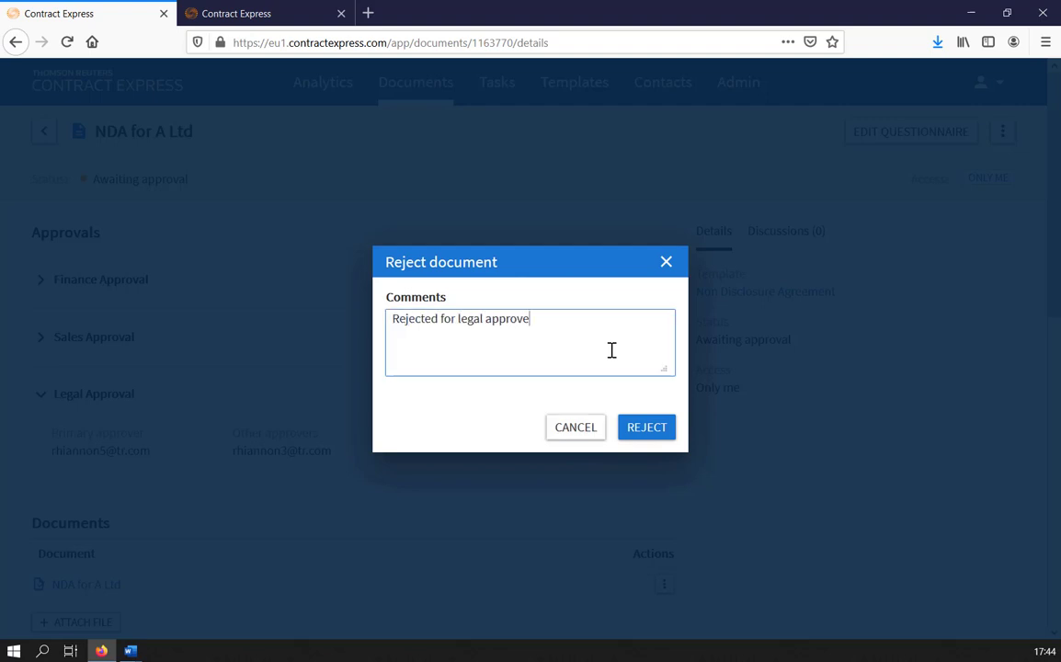
type("reason.")
left_click(641, 429)
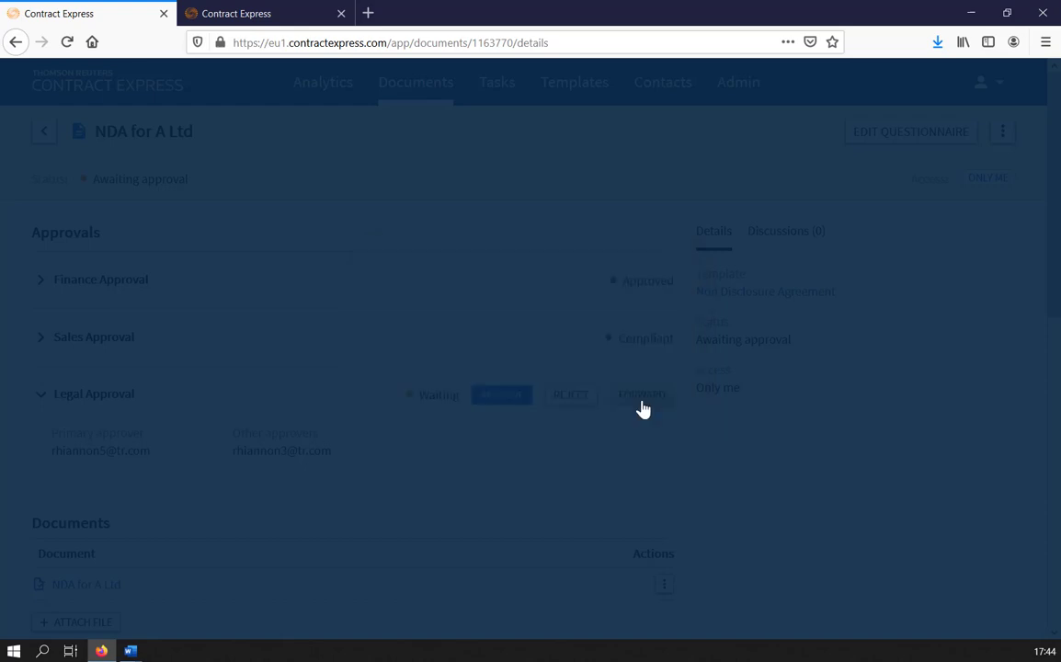